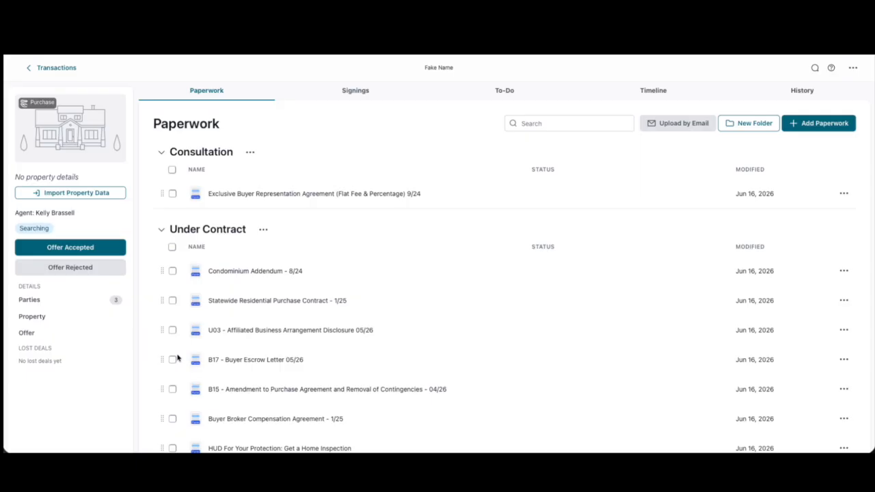
# Review the list of transaction parties and return to the paperwork
pyautogui.click(87, 273)
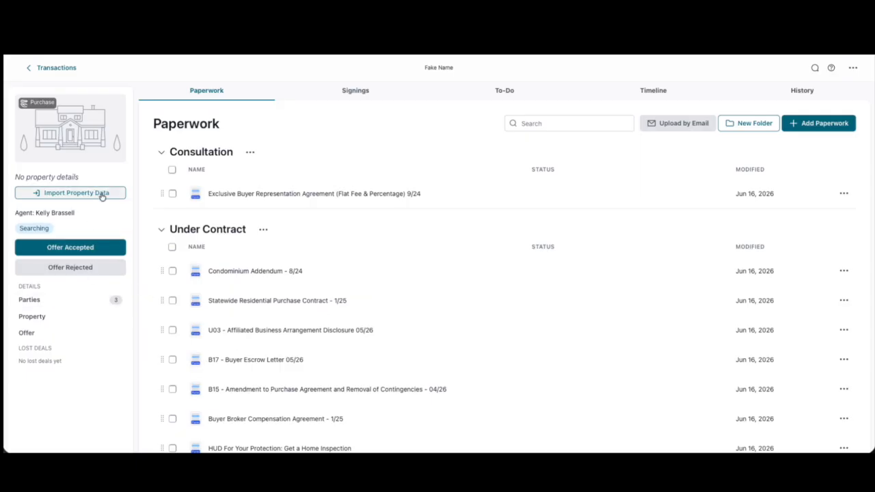
pyautogui.click(46, 303)
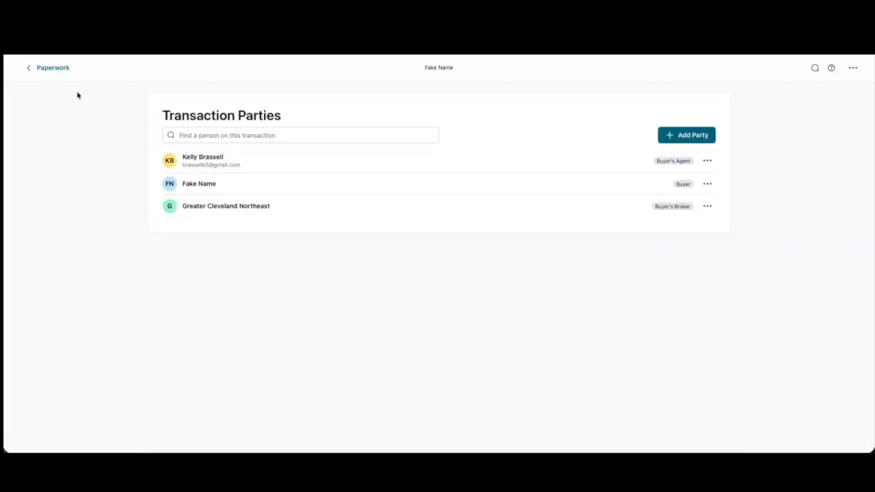
pyautogui.click(49, 68)
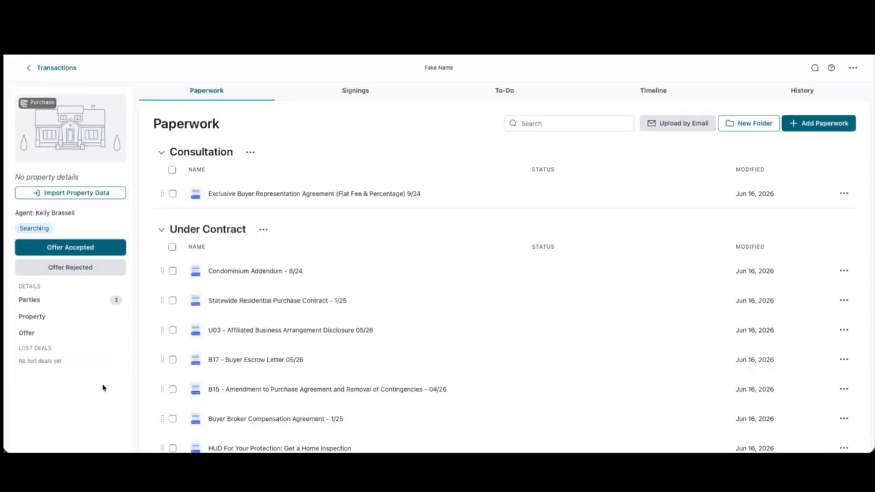
# Enter 123 Main st as the property address and save the property details
pyautogui.click(73, 322)
pyautogui.scroll(-5, 283, 369)
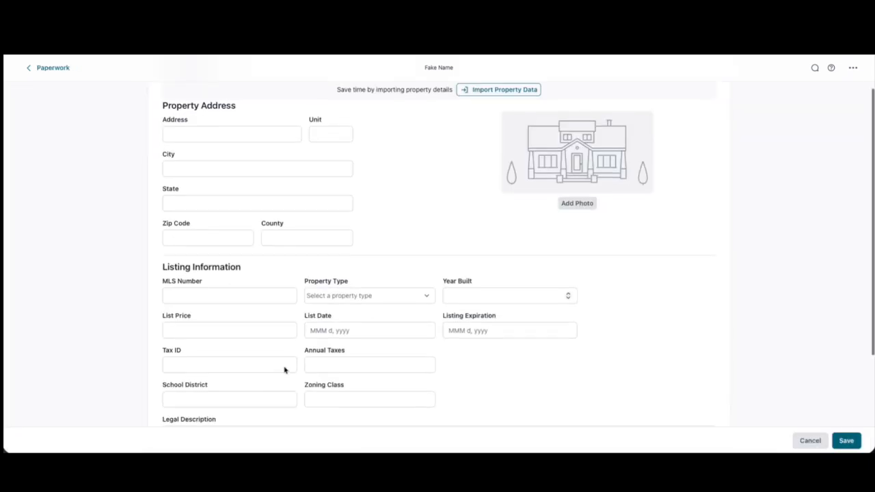
pyautogui.scroll(5, 283, 369)
pyautogui.click(258, 183)
pyautogui.write('123 Main st')
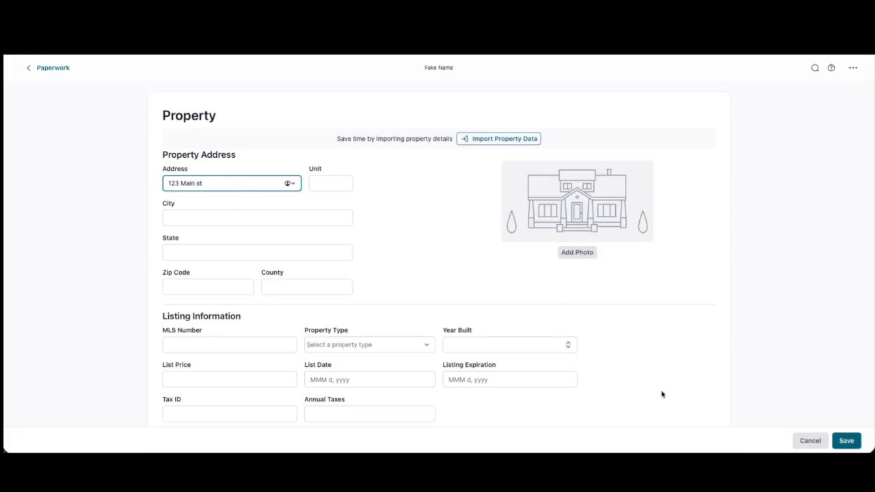
pyautogui.click(848, 443)
# Open the offer details and set the purchase price to $100,000 and the deposit to $1,000
pyautogui.click(67, 305)
pyautogui.click(193, 151)
pyautogui.write('100,000')
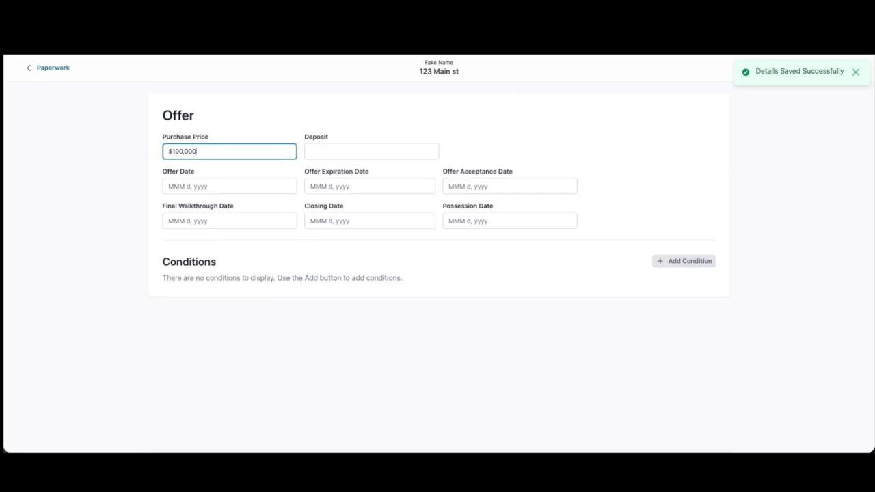
pyautogui.click(354, 147)
pyautogui.write('3')
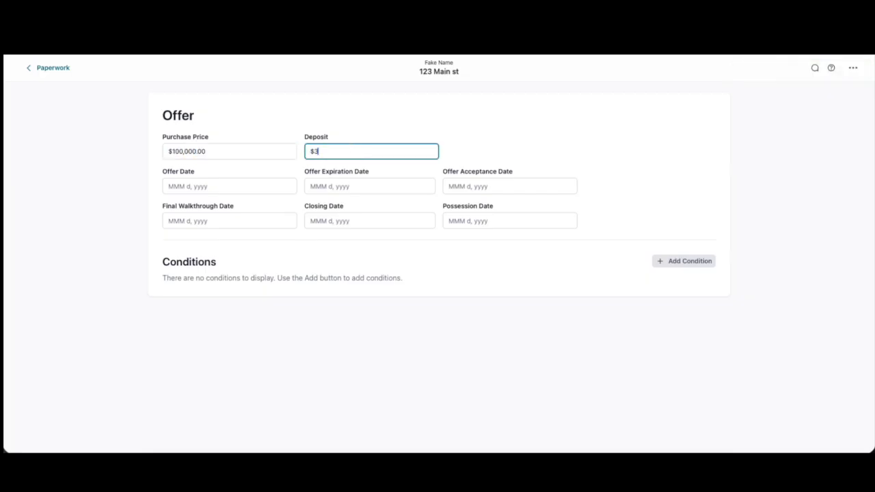
pyautogui.write('000')
# Set the offer, offer expiration and offer acceptance dates to Jun 11, Jun 12 and Jun 15, 2026
pyautogui.click(256, 189)
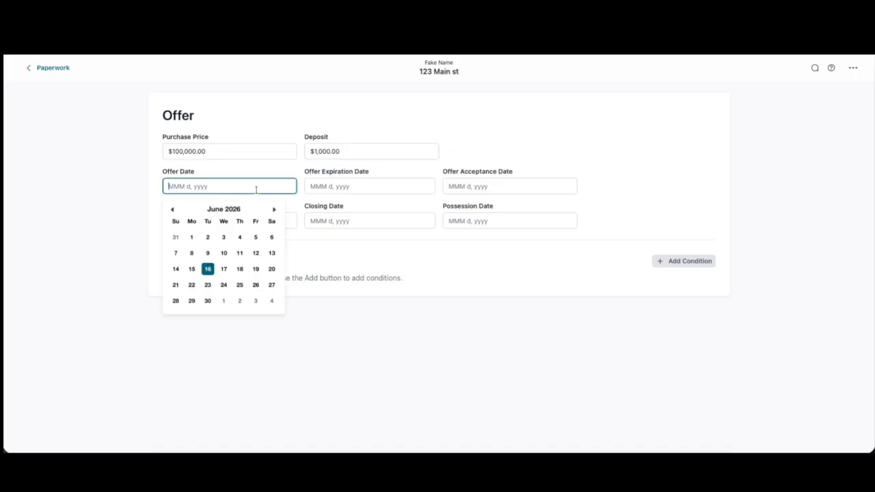
pyautogui.click(240, 253)
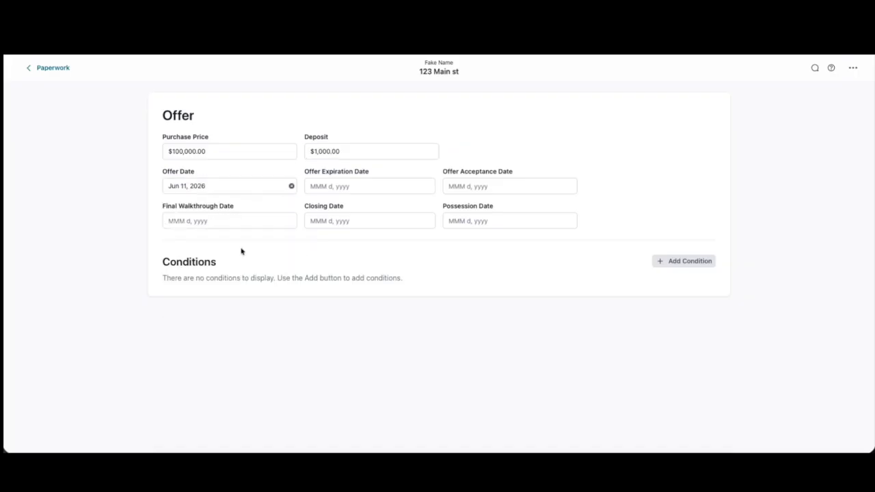
pyautogui.click(342, 187)
pyautogui.click(397, 252)
pyautogui.click(490, 186)
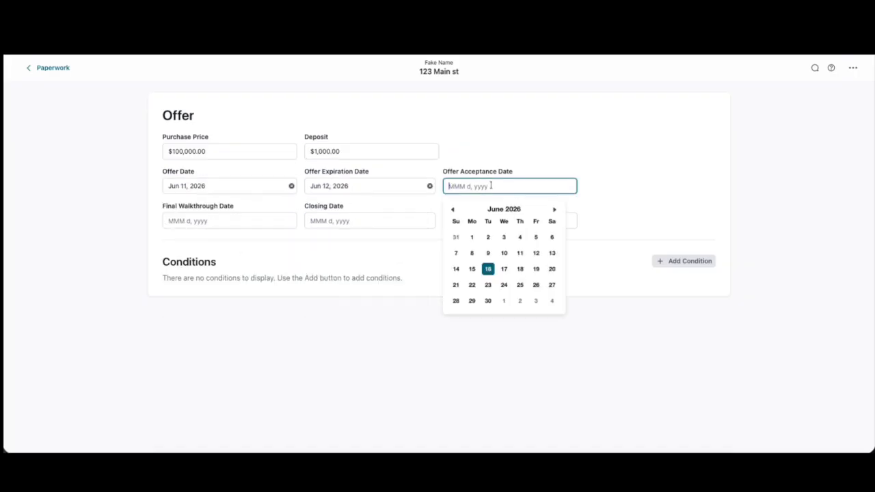
pyautogui.click(471, 270)
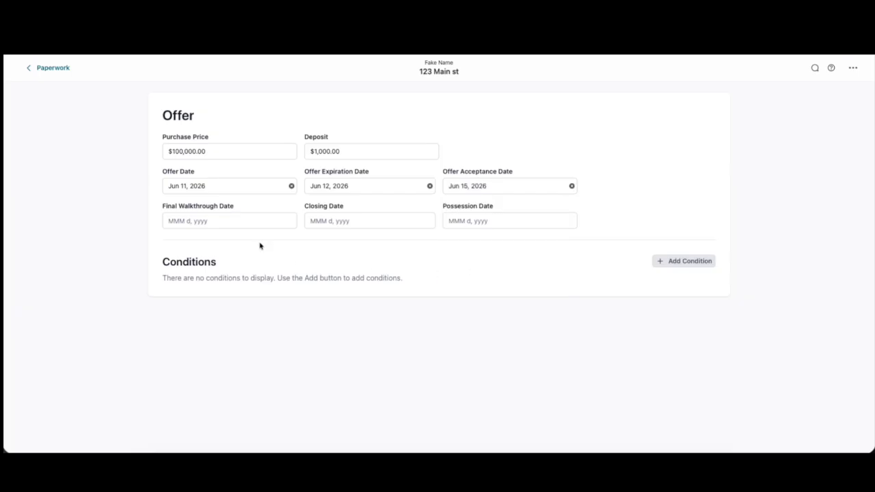
# Pick a final walkthrough date from the following month's calendar and go back to the paperwork
pyautogui.click(255, 224)
pyautogui.click(274, 244)
pyautogui.click(240, 335)
pyautogui.click(48, 67)
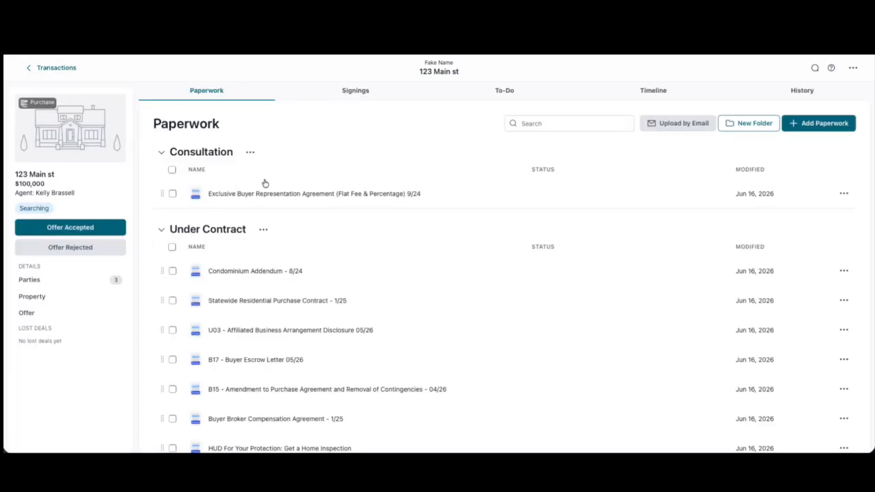
# Select the Exclusive Buyer Representation Agreement, Condominium Addendum and Statewide Residential Purchase Contract
pyautogui.click(172, 194)
pyautogui.click(172, 270)
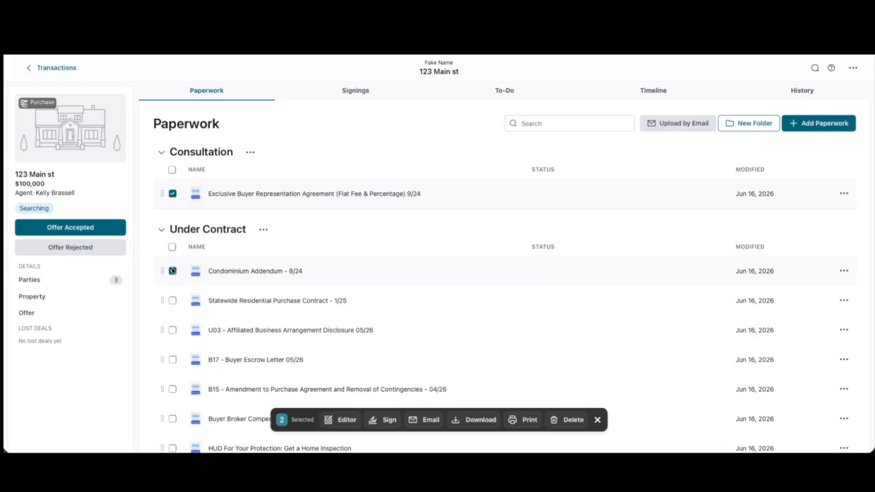
pyautogui.click(173, 302)
# Drag the Statewide Residential Purchase Contract into the Consultation folder and dismiss the satisfaction survey
pyautogui.moveTo(166, 303); pyautogui.dragTo(167, 270)
pyautogui.moveTo(162, 193)
pyautogui.mouseDown()
pyautogui.moveTo(162, 271)
pyautogui.moveTo(164, 193)
pyautogui.mouseUp()
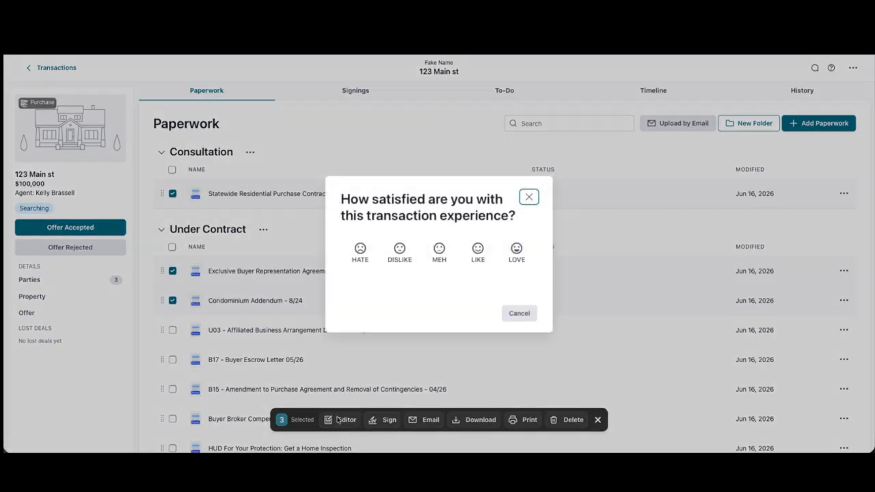
pyautogui.click(529, 197)
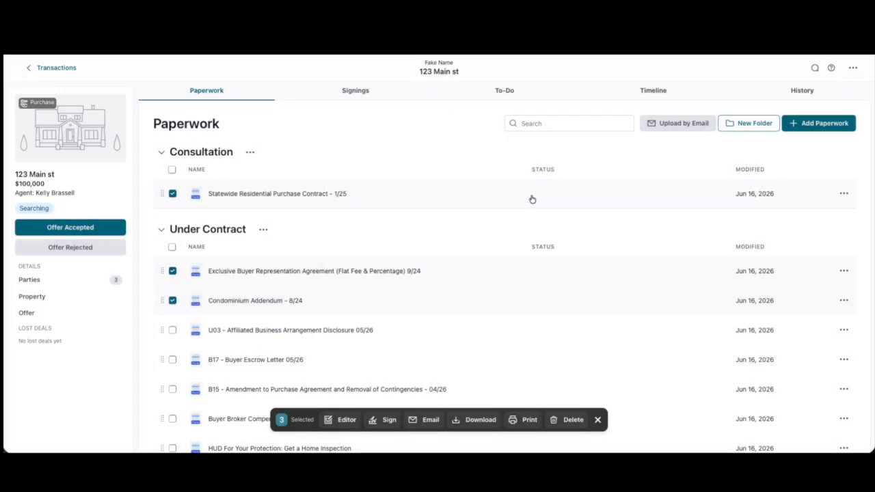
# Open the selected documents in the editor and review the purchase contract's prefilled property and price fields
pyautogui.click(361, 418)
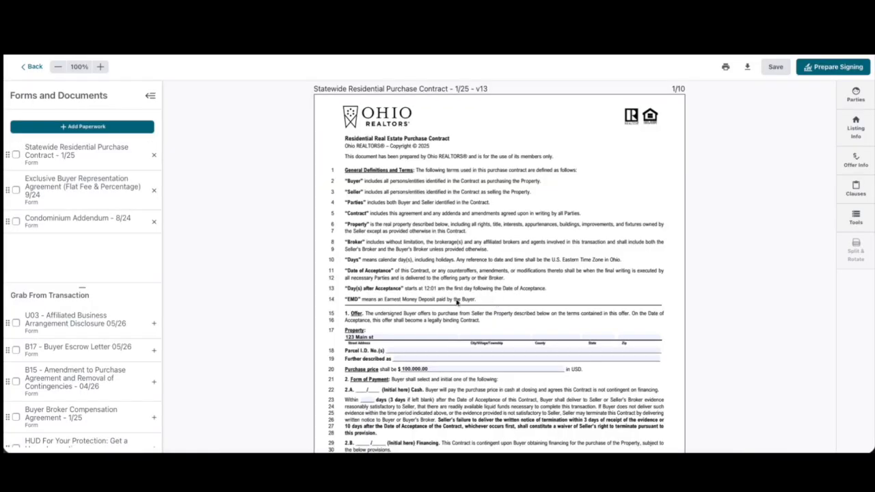
pyautogui.scroll(-2, 457, 301)
pyautogui.click(426, 309)
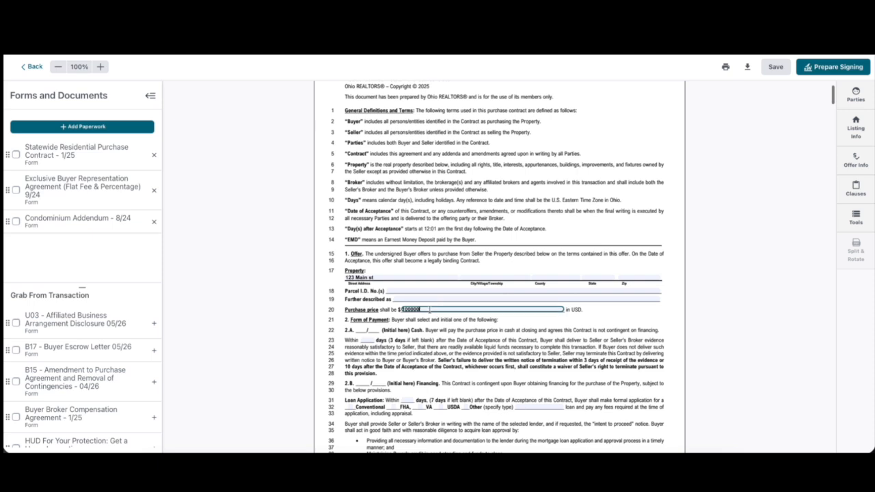
pyautogui.click(432, 323)
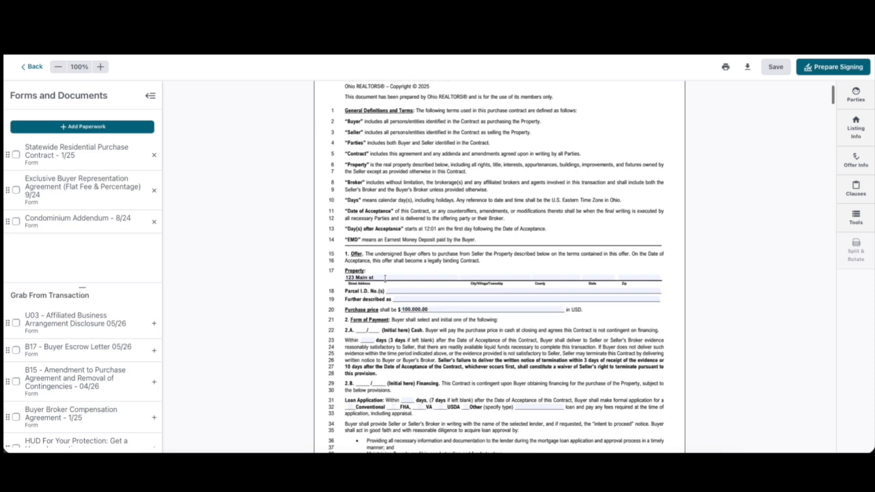
pyautogui.scroll(-3, 454, 308)
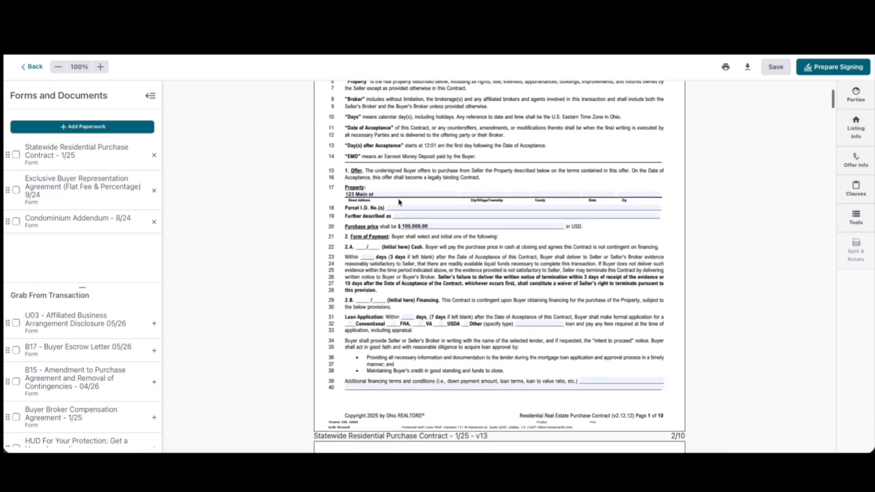
pyautogui.scroll(-15, 442, 293)
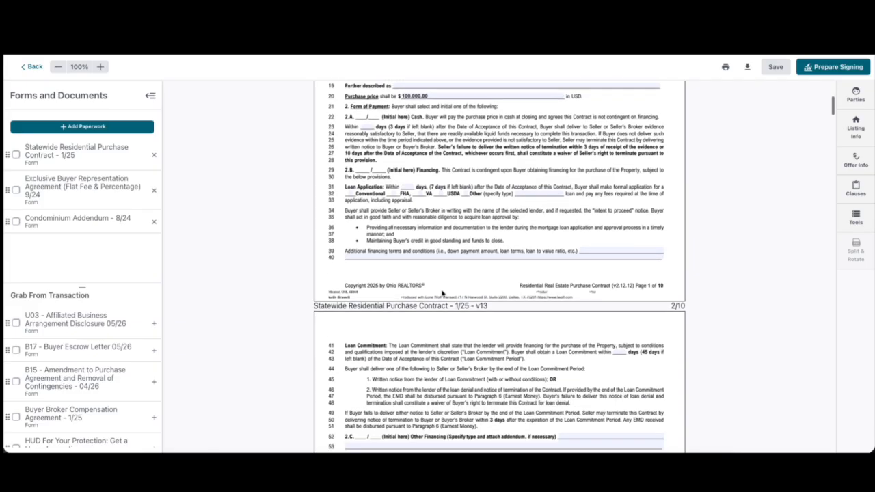
pyautogui.scroll(-11, 442, 292)
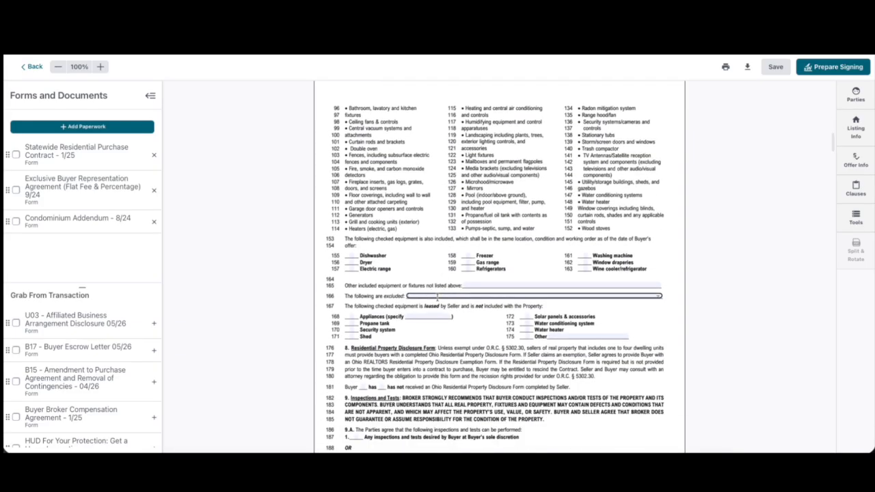
# Enter None in the purchase contract's excluded items field
pyautogui.click(437, 296)
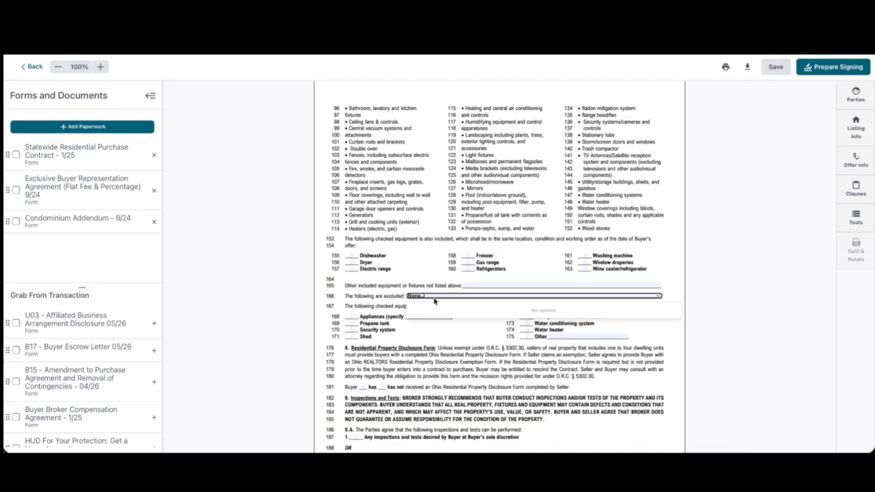
pyautogui.scroll(-20, 436, 330)
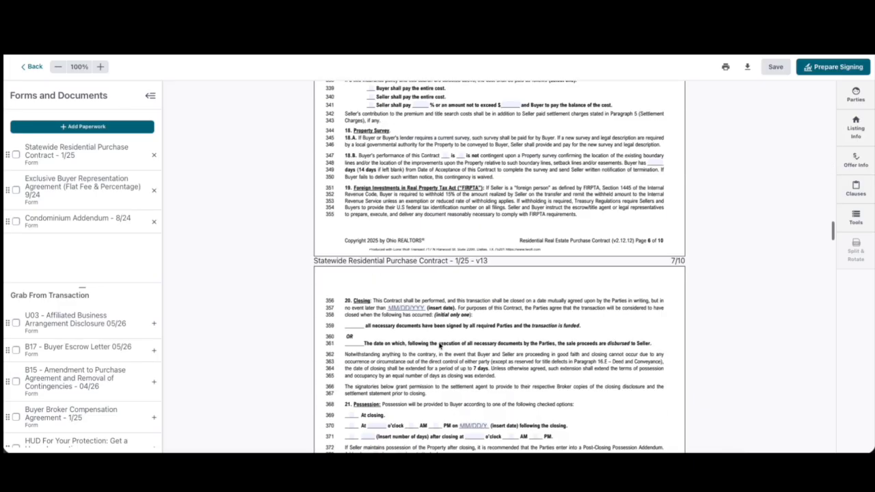
# Move the Exclusive Buyer Representation Agreement to the top of the list and set its brokerage to Keller Williams Greater Cleveland Northeast
pyautogui.moveTo(8, 190); pyautogui.dragTo(8, 159)
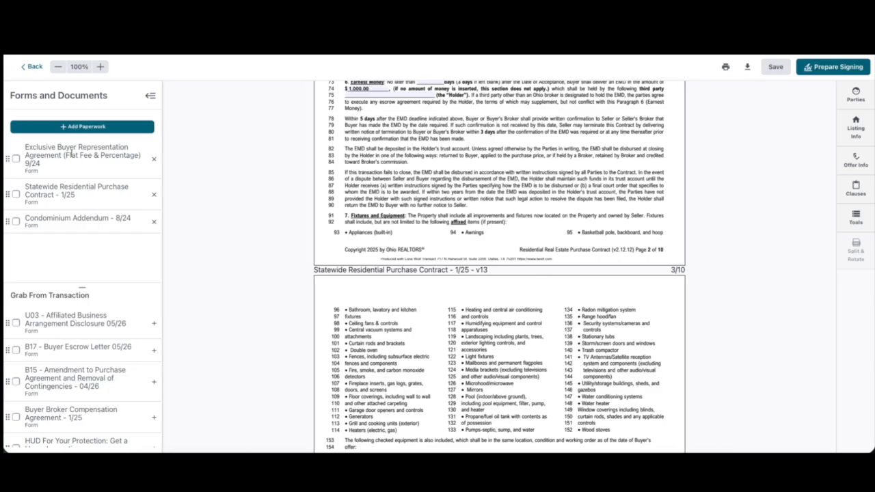
pyautogui.click(70, 162)
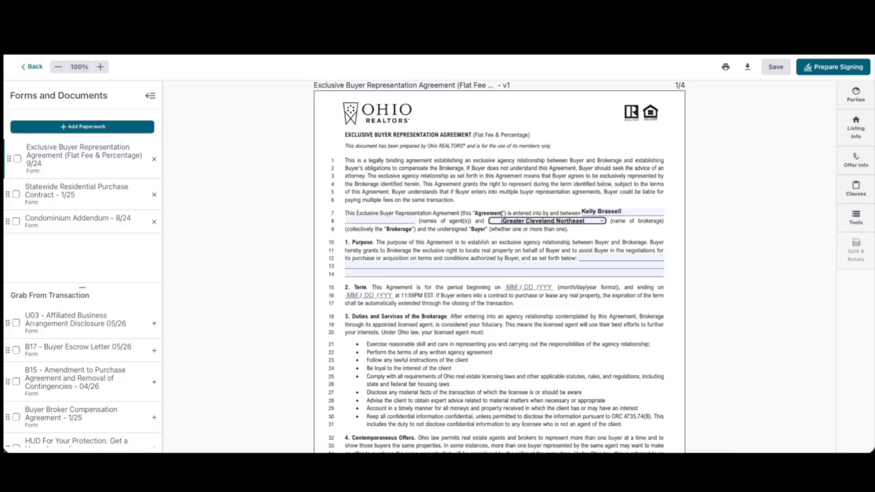
pyautogui.click(490, 220)
pyautogui.write('Keller Williams')
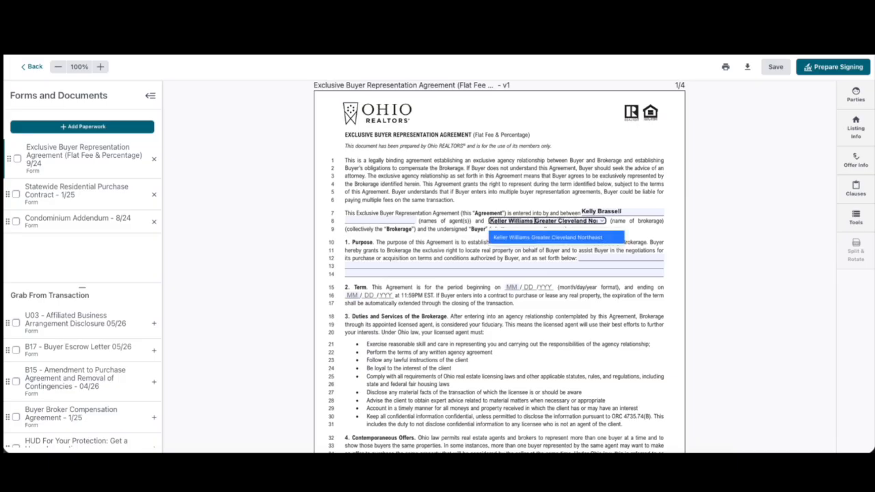
pyautogui.click(506, 236)
# Save the edited documents and return to the transaction's paperwork
pyautogui.scroll(-3, 636, 241)
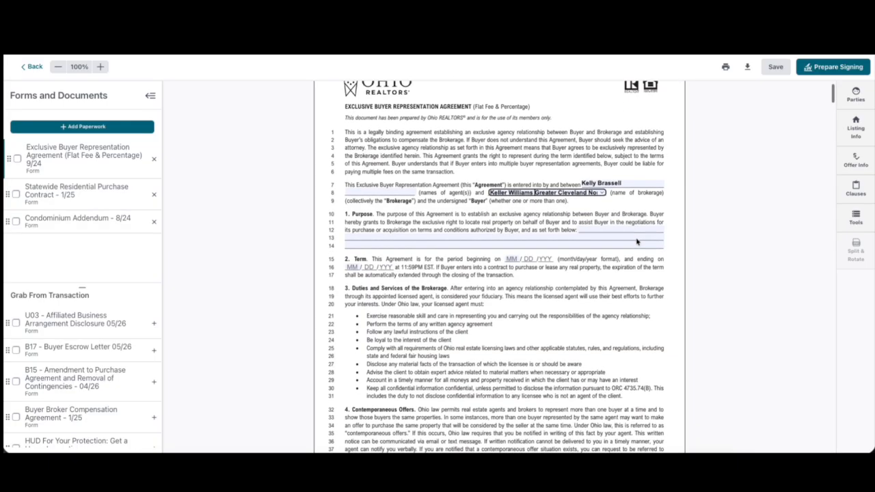
pyautogui.scroll(-20, 555, 232)
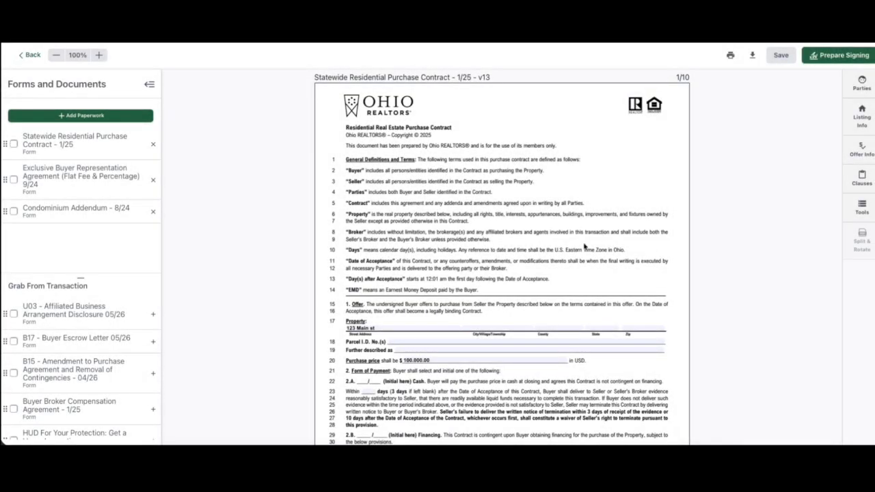
pyautogui.scroll(-9, 585, 246)
pyautogui.click(781, 55)
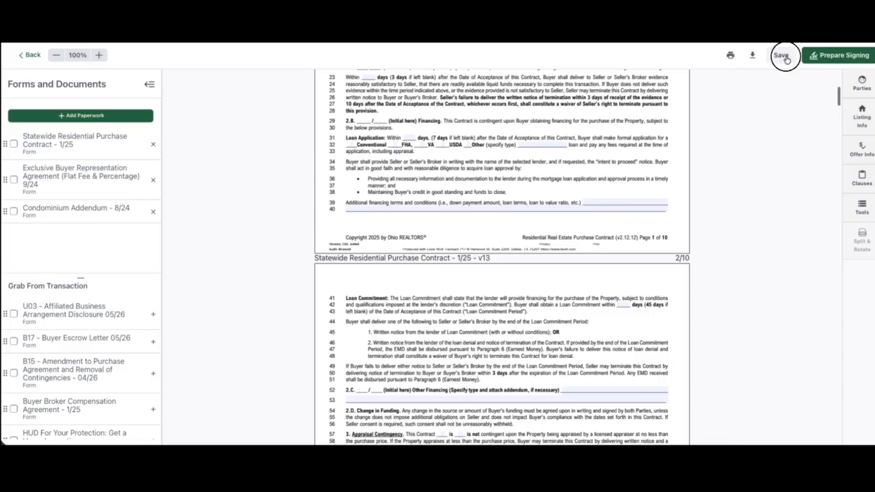
pyautogui.click(34, 55)
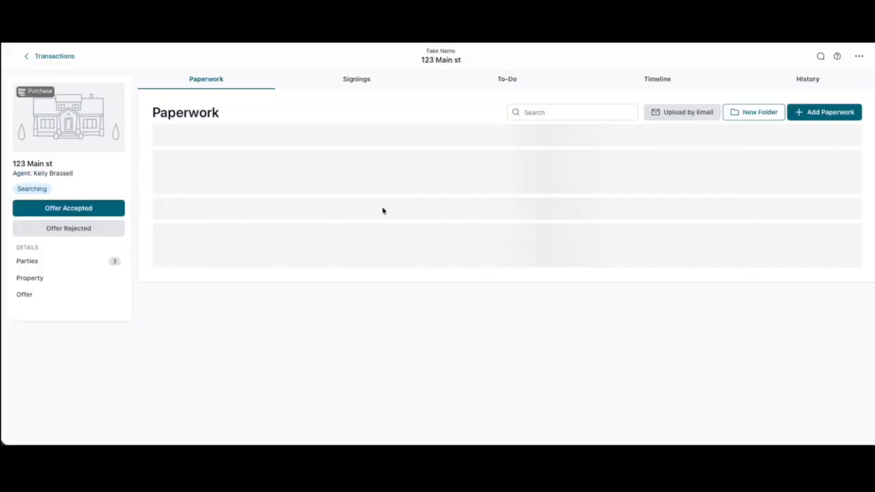
# Create a signing for the three selected documents with Under Contract as the return folder
pyautogui.click(171, 183)
pyautogui.click(172, 261)
pyautogui.click(171, 292)
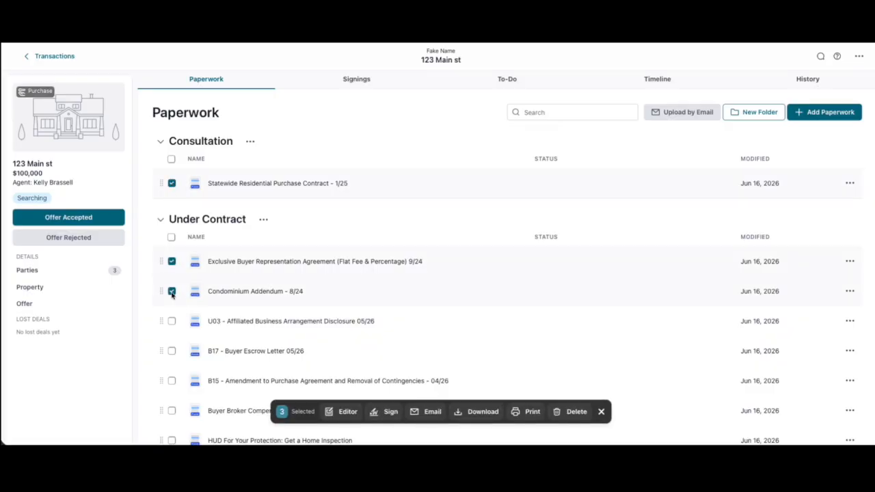
pyautogui.click(387, 412)
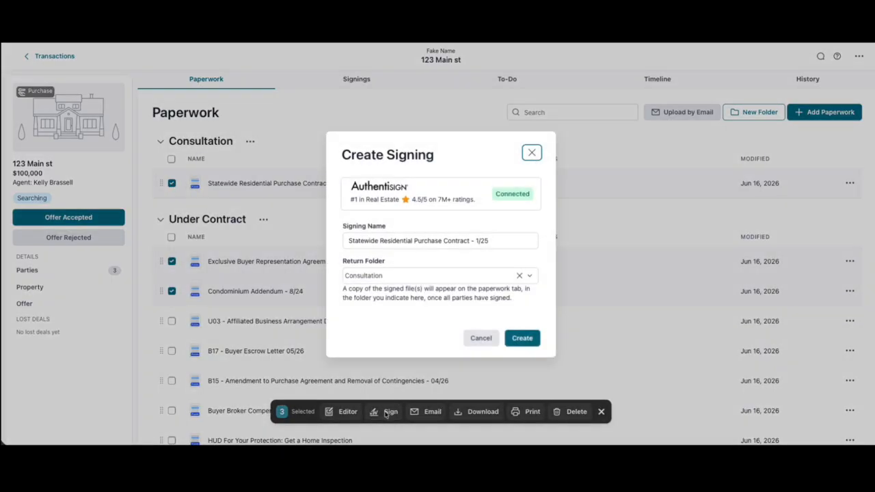
pyautogui.click(427, 276)
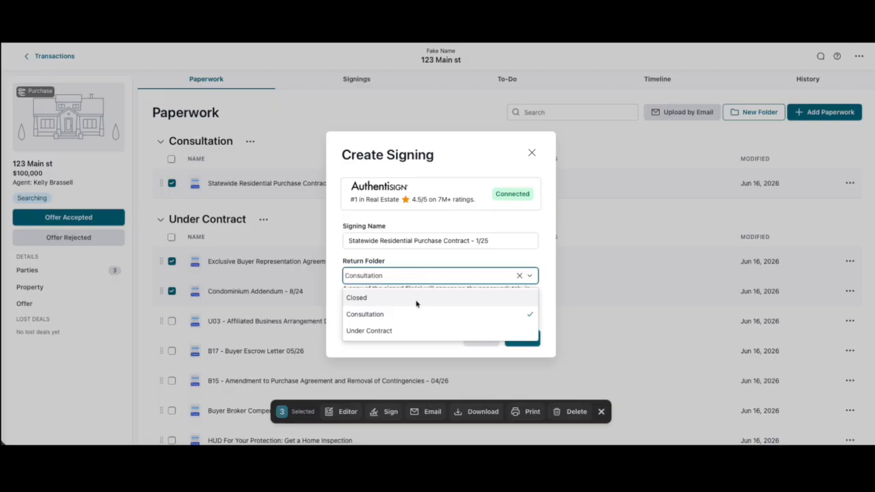
pyautogui.click(423, 330)
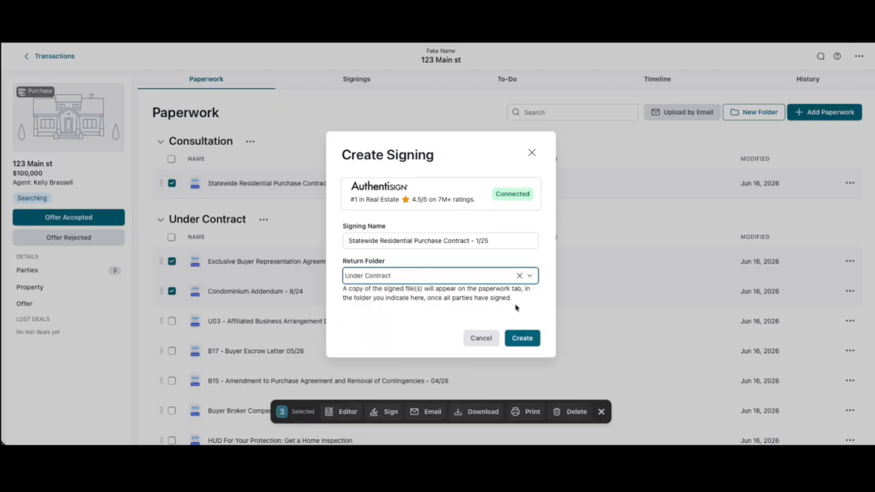
pyautogui.click(523, 338)
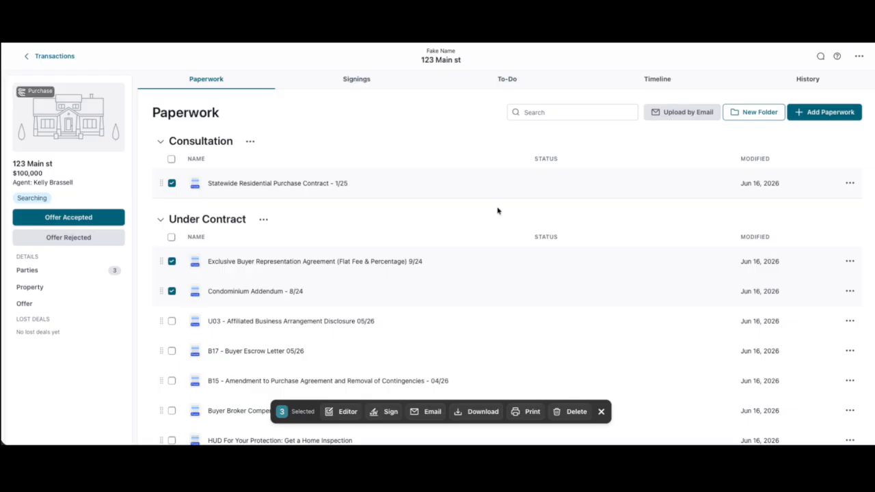
# Open the new signing and add yourself as a signer
pyautogui.click(361, 78)
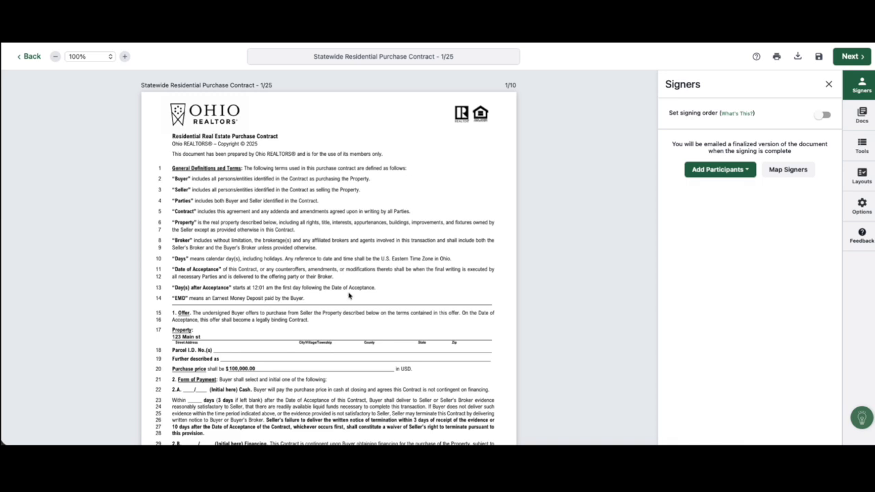
pyautogui.scroll(-3, 349, 295)
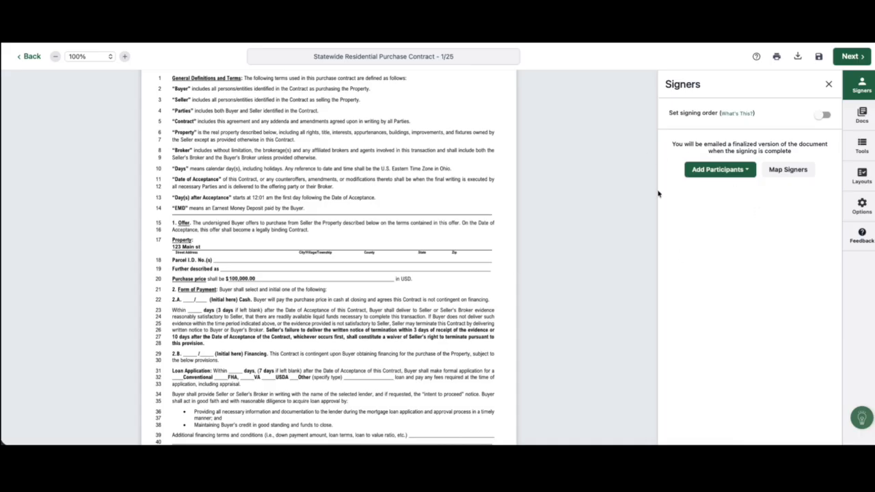
pyautogui.click(741, 173)
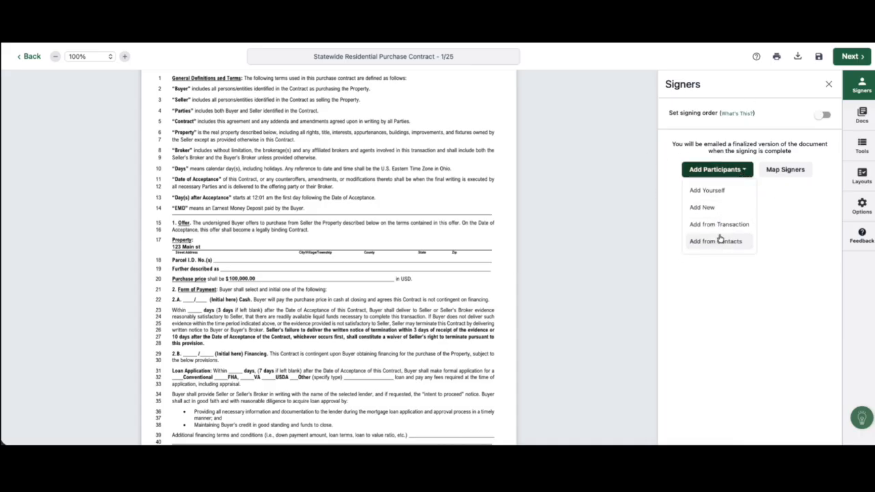
pyautogui.click(714, 196)
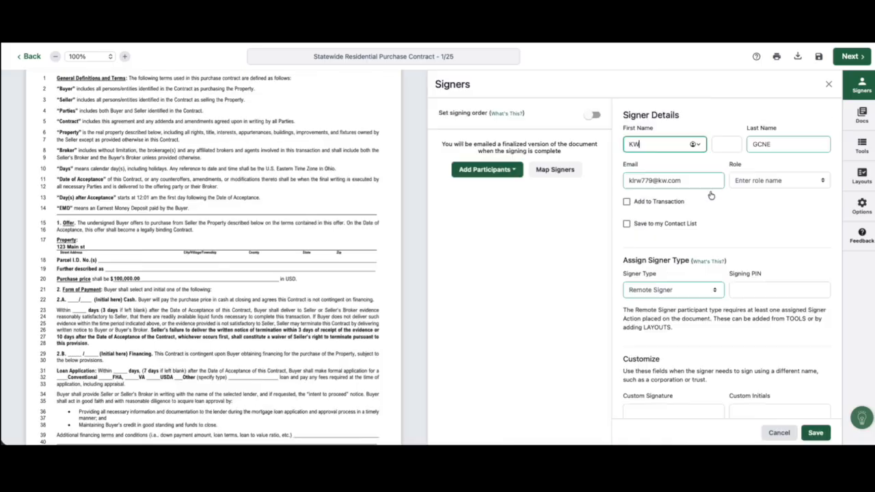
pyautogui.click(815, 432)
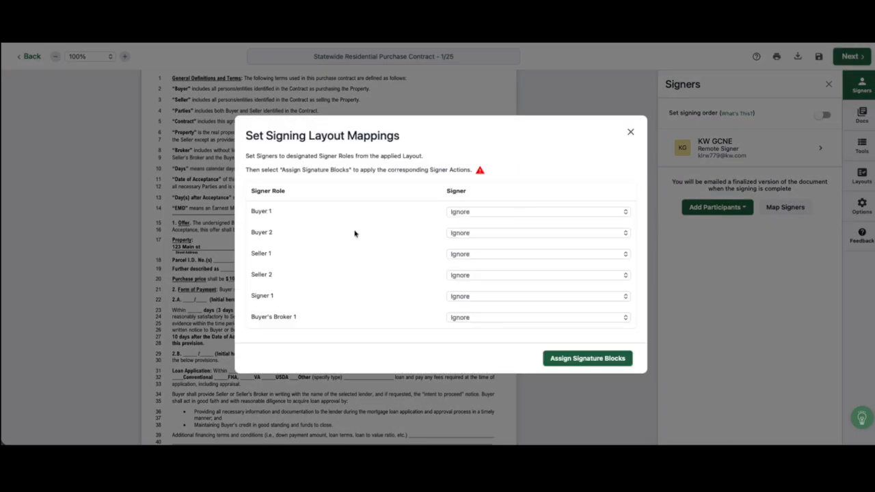
# Map the Buyer's Broker 1 role to KW GCNE and assign the signature blocks
pyautogui.click(474, 317)
pyautogui.click(473, 330)
pyautogui.click(586, 362)
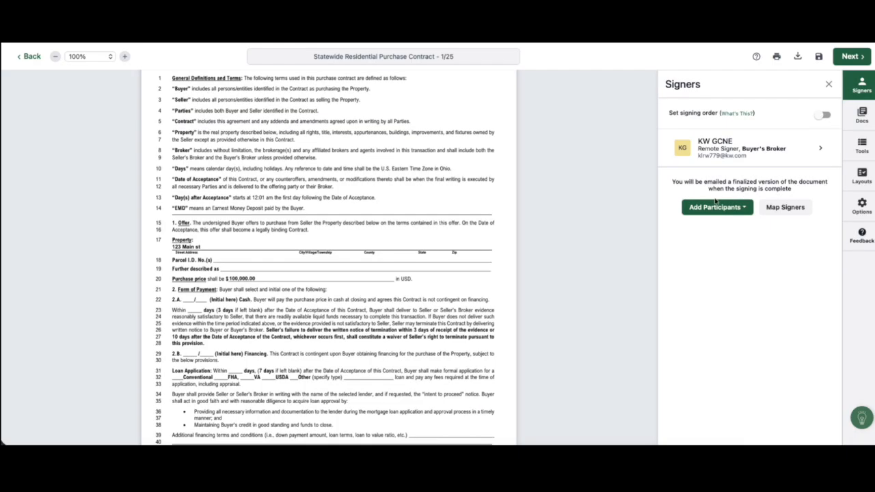
# Add the buyer from the transaction as a second signer
pyautogui.click(705, 207)
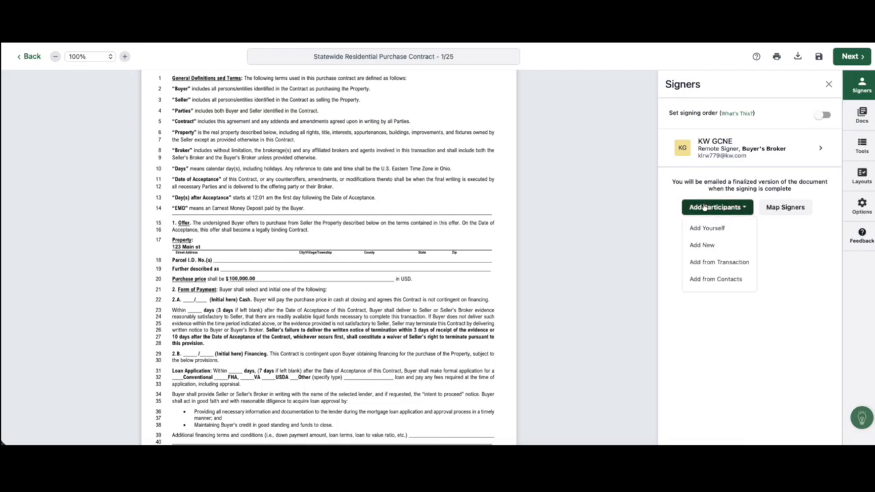
pyautogui.click(706, 262)
pyautogui.click(636, 158)
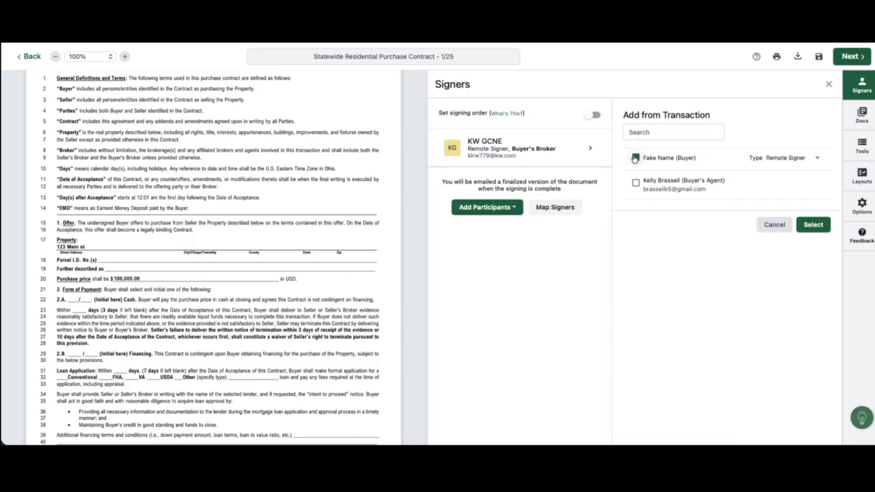
pyautogui.click(819, 224)
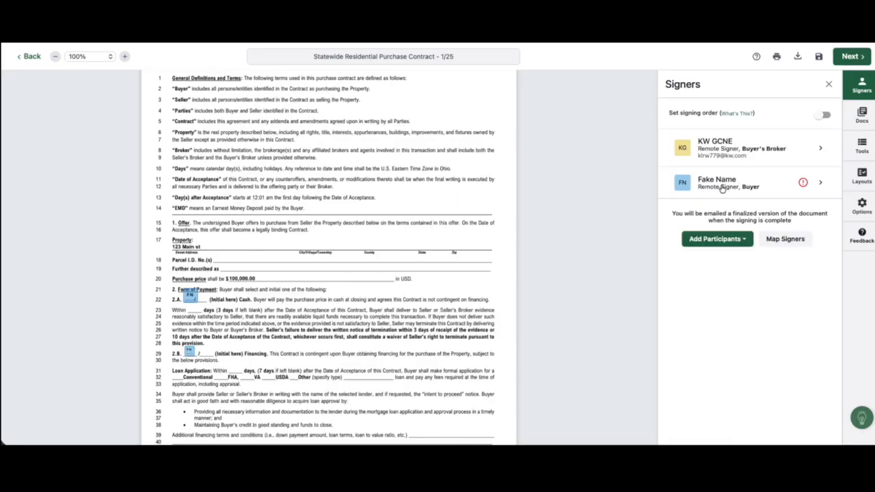
# Enter the buyer's e-mail address as a Remote Signer and save the signer details
pyautogui.click(763, 188)
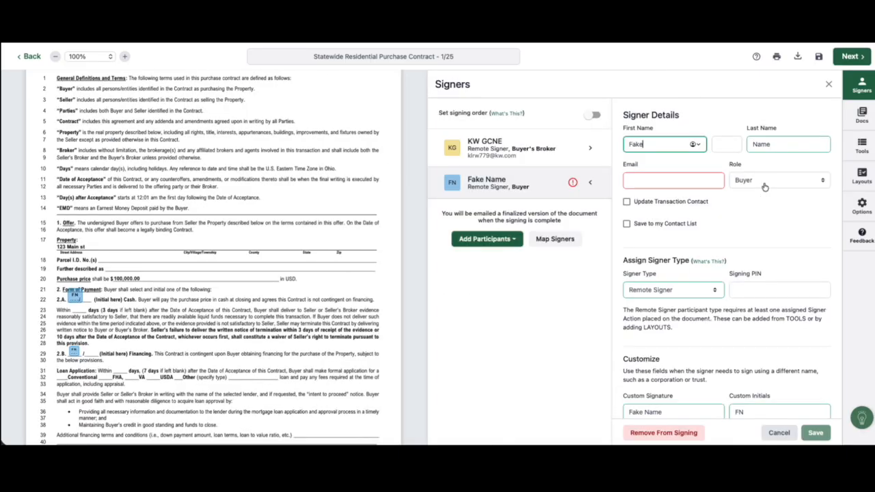
pyautogui.click(708, 290)
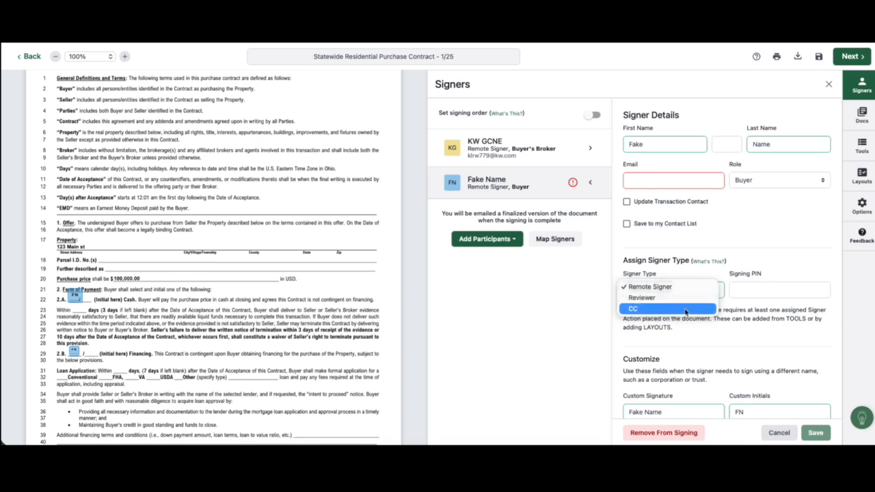
pyautogui.click(699, 288)
pyautogui.click(673, 179)
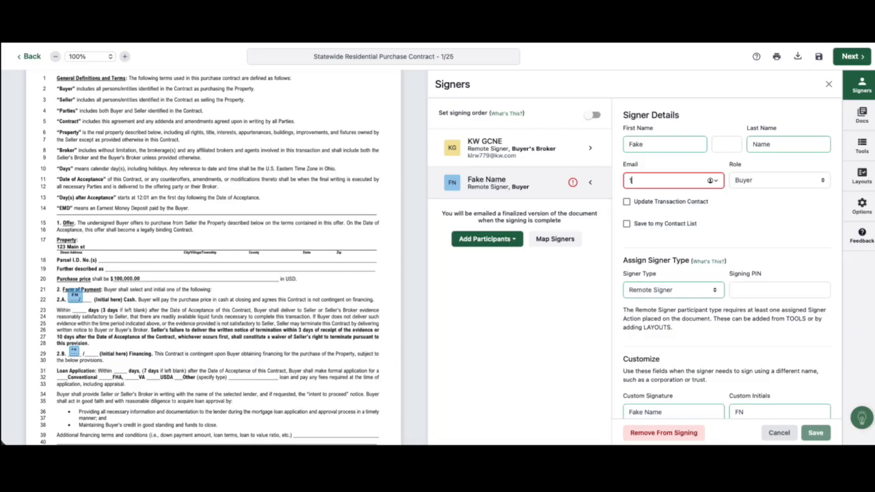
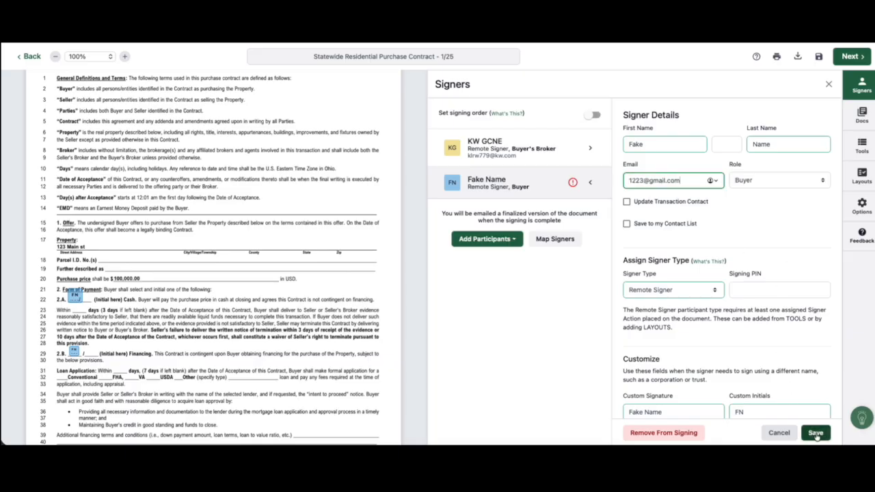
pyautogui.scroll(-3, 782, 344)
pyautogui.scroll(-1, 783, 344)
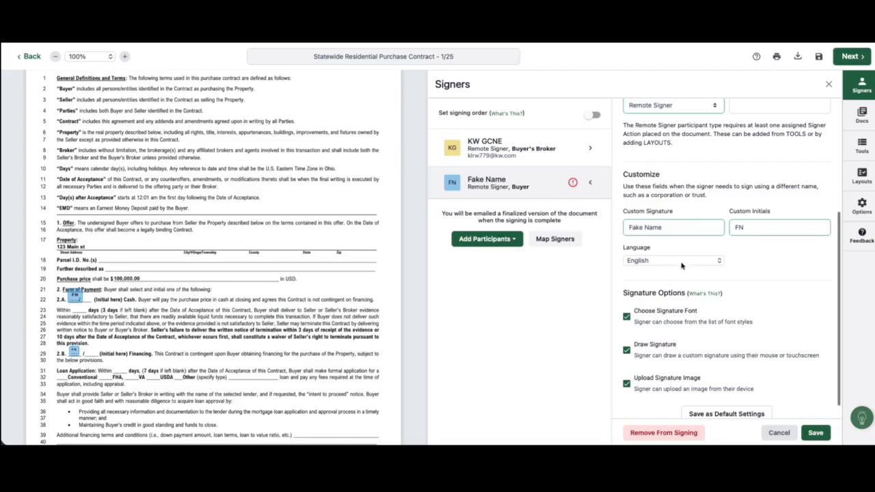
pyautogui.scroll(-1, 694, 279)
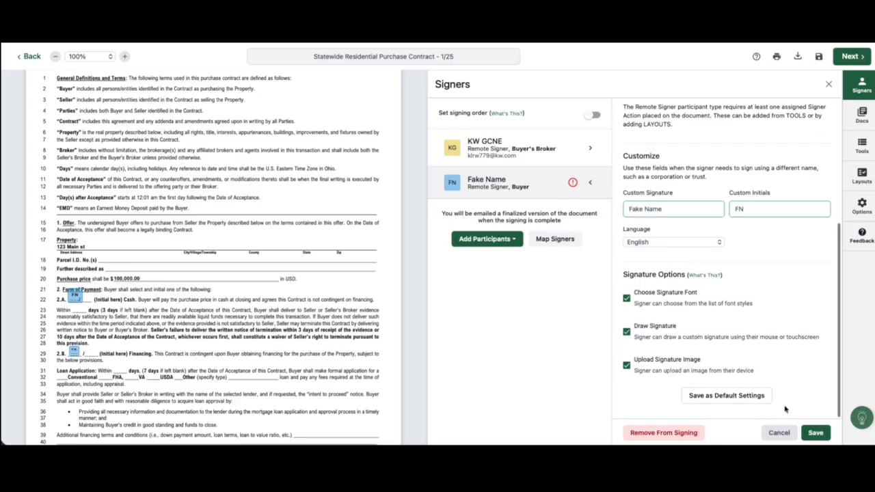
pyautogui.click(814, 432)
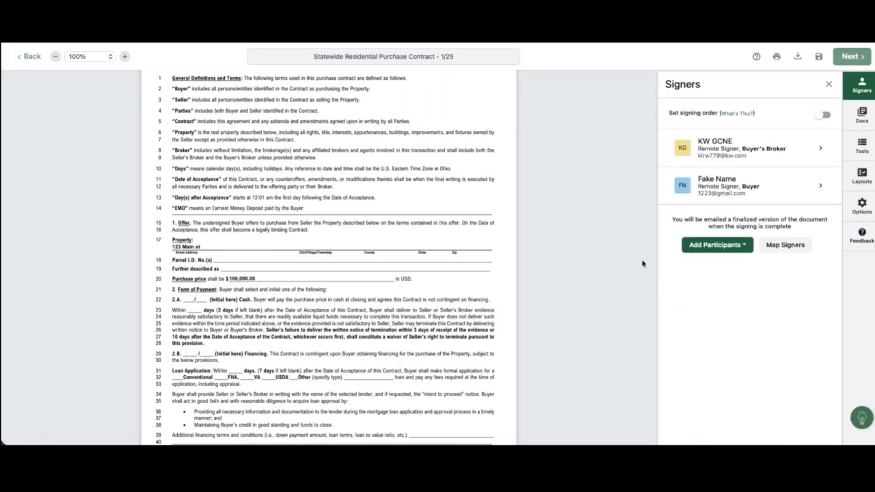
# Scroll through the documents to review the placed signature and date fields
pyautogui.scroll(-2, 230, 305)
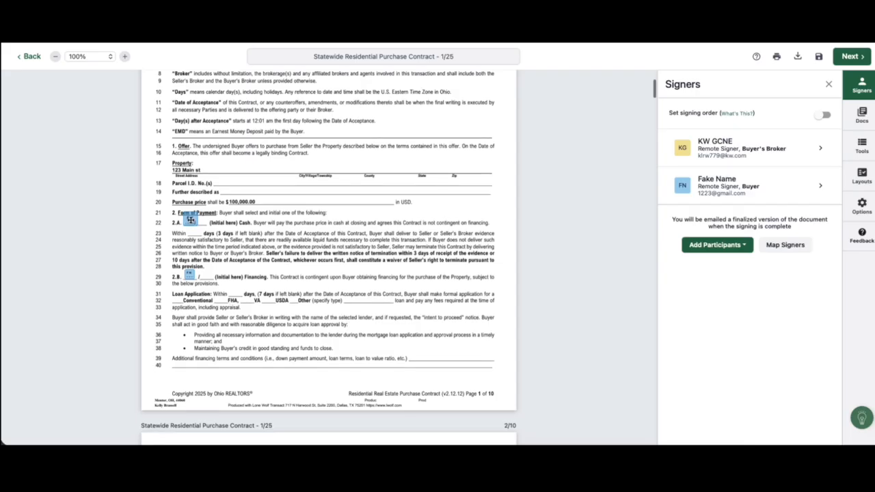
pyautogui.scroll(-20, 189, 274)
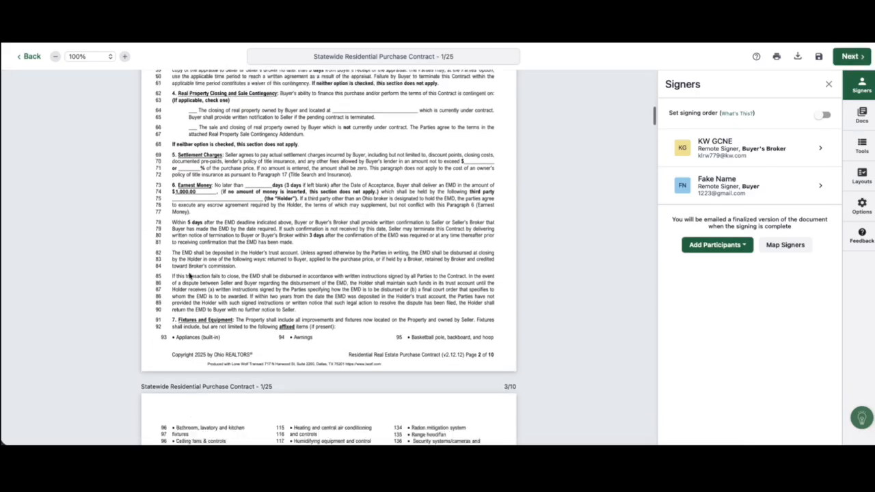
pyautogui.scroll(-20, 190, 274)
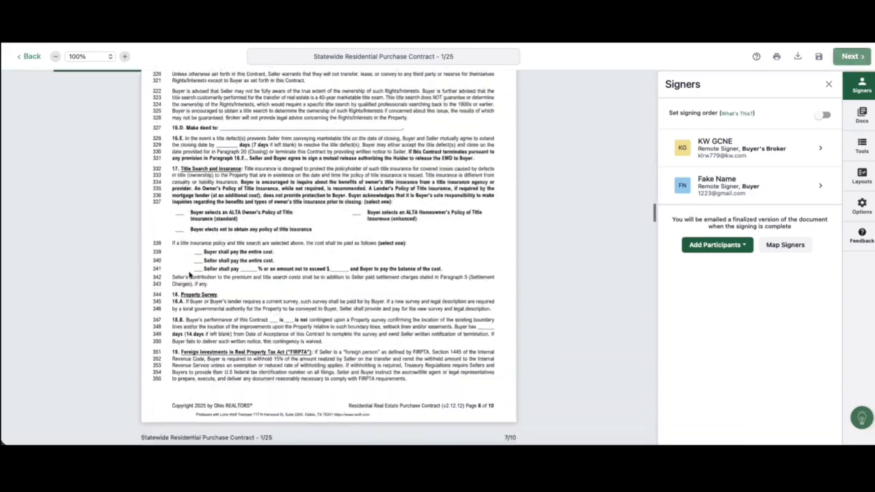
pyautogui.scroll(-15, 189, 273)
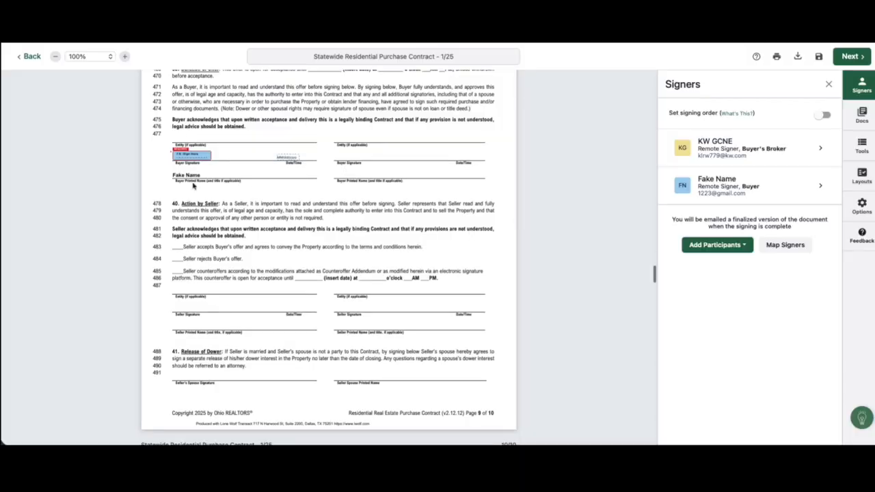
pyautogui.scroll(-20, 217, 215)
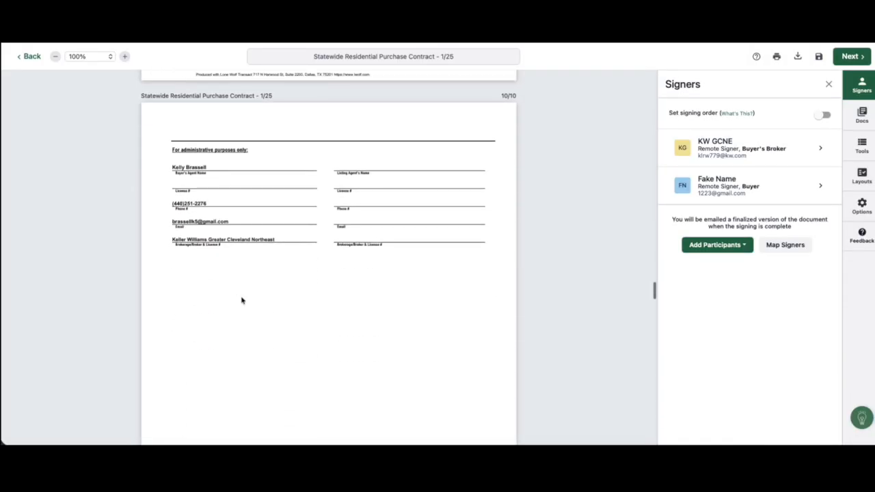
pyautogui.scroll(-20, 248, 295)
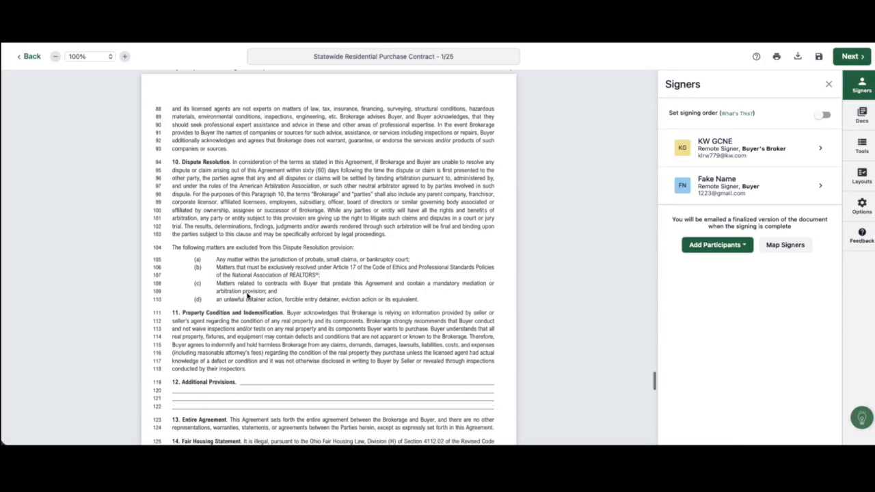
pyautogui.scroll(-5, 248, 296)
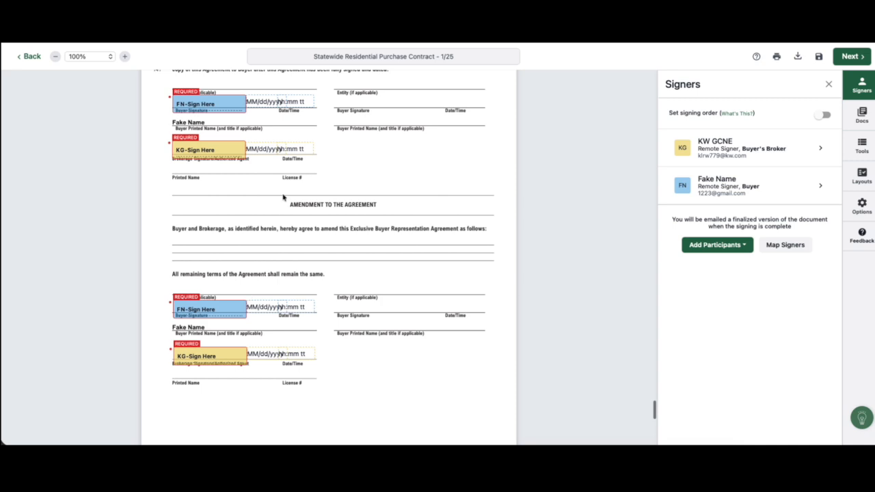
pyautogui.scroll(1, 316, 269)
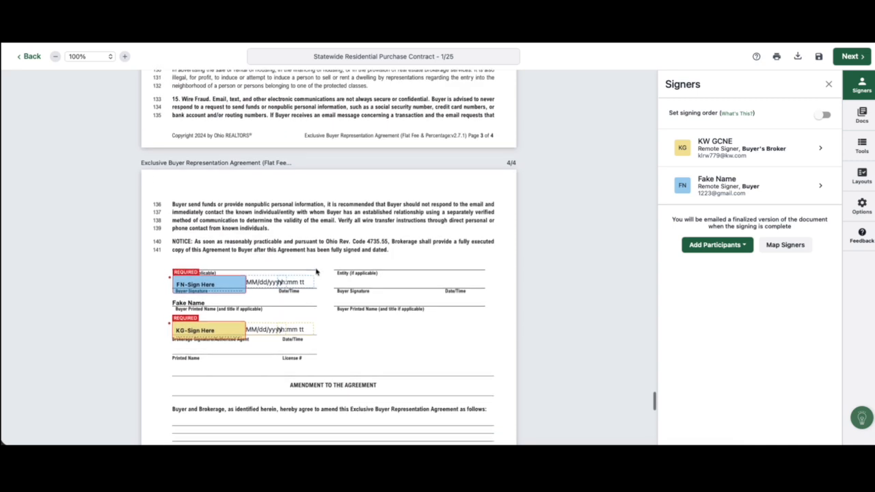
pyautogui.scroll(-4, 316, 270)
# Delete the buyer and brokerage signature blocks under the agreement's amendment section
pyautogui.moveTo(165, 210); pyautogui.dragTo(343, 322)
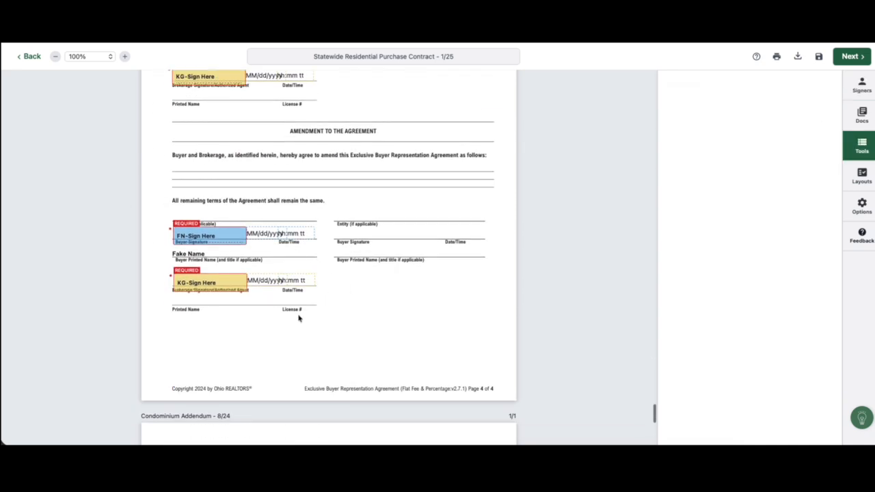
pyautogui.click(215, 241)
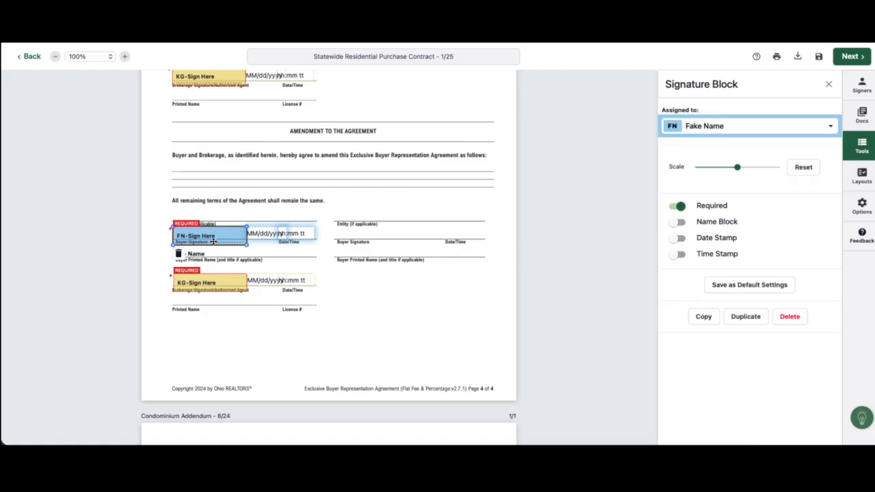
pyautogui.click(179, 253)
pyautogui.click(191, 285)
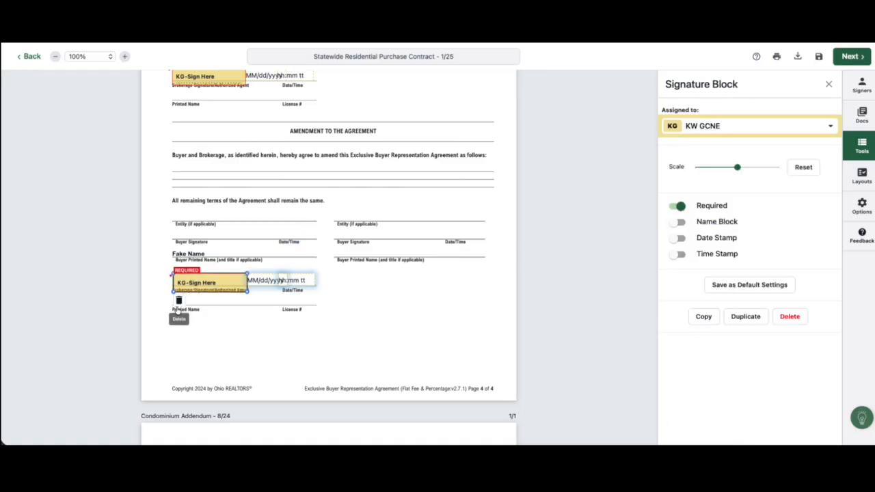
pyautogui.click(179, 301)
# Browse the signing's side panels and open the signing details options
pyautogui.scroll(-10, 263, 233)
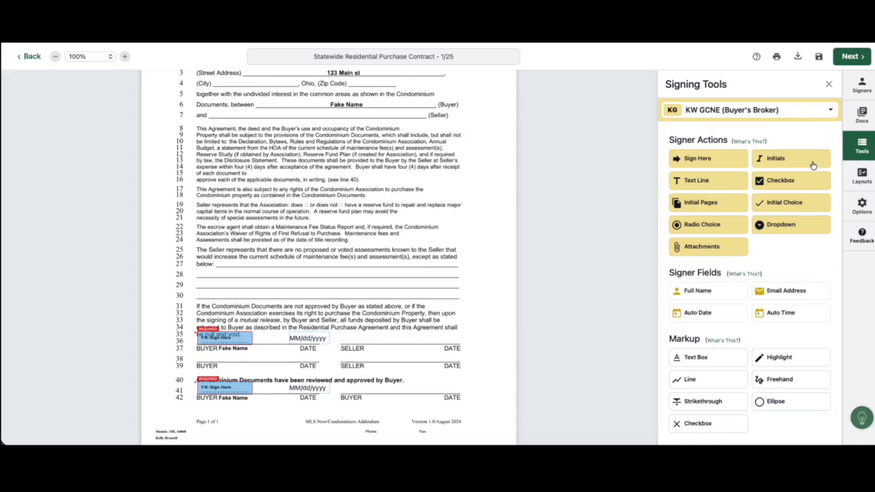
pyautogui.scroll(1, 328, 233)
pyautogui.scroll(20, 329, 233)
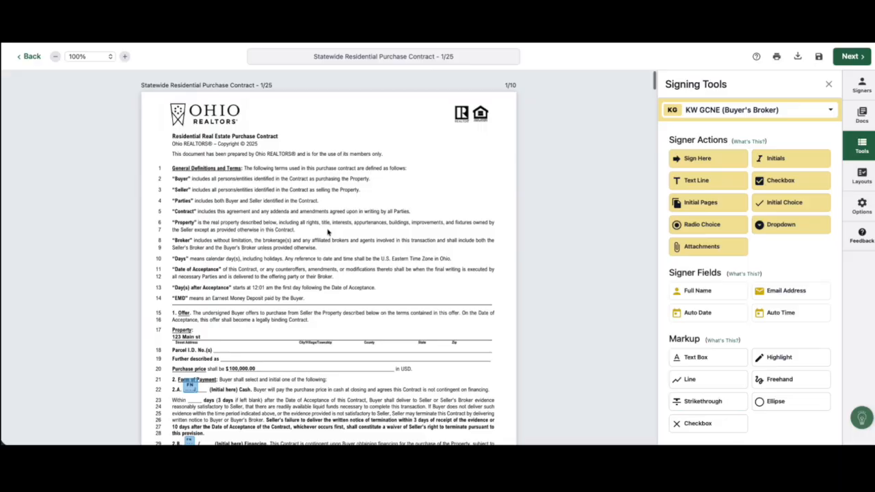
pyautogui.click(863, 113)
pyautogui.moveTo(671, 183)
pyautogui.mouseDown()
pyautogui.moveTo(664, 112)
pyautogui.moveTo(675, 206)
pyautogui.moveTo(672, 185)
pyautogui.mouseUp()
pyautogui.click(869, 187)
pyautogui.click(868, 213)
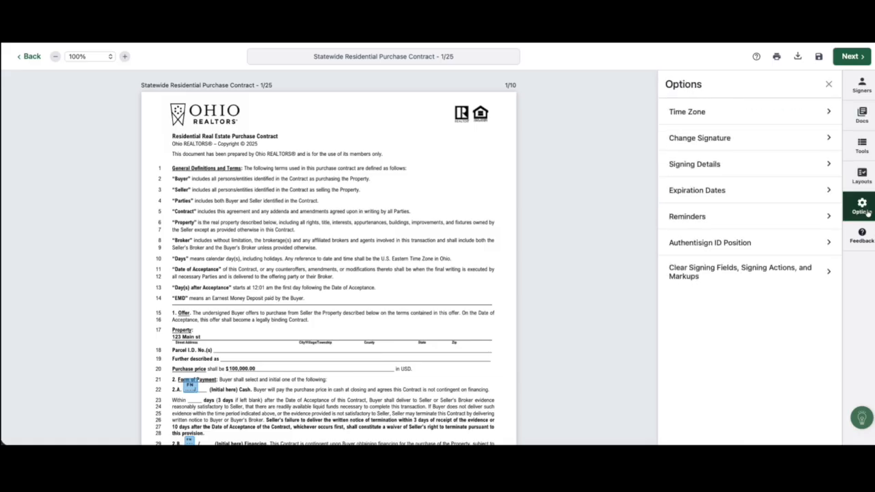
pyautogui.click(796, 165)
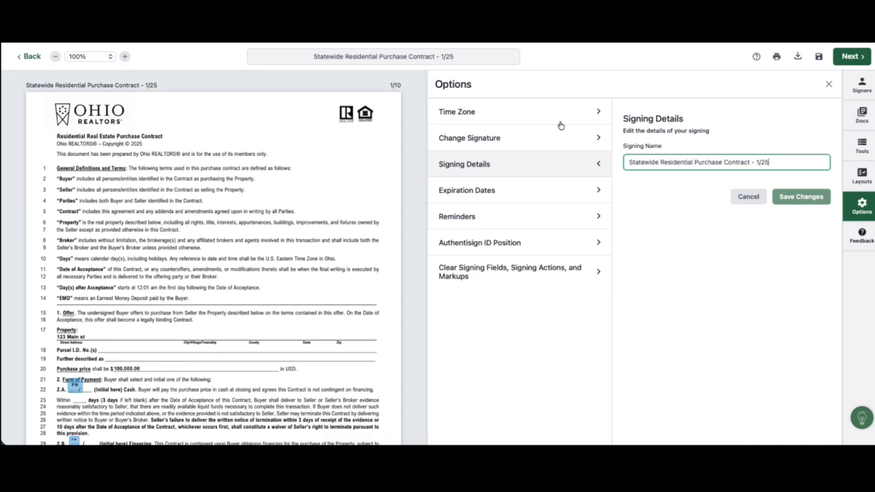
pyautogui.click(829, 84)
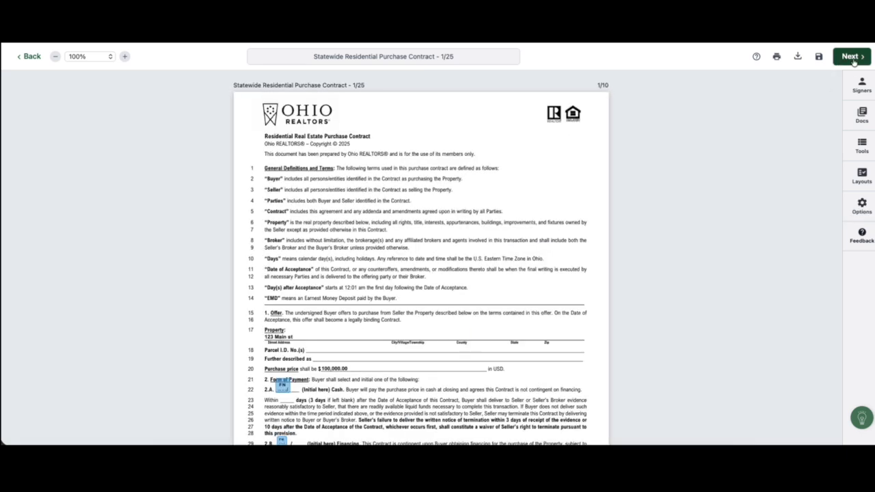
# Proceed to finalize the signing setup, adjust the reminder setting, and open the invitation email customization
pyautogui.click(852, 59)
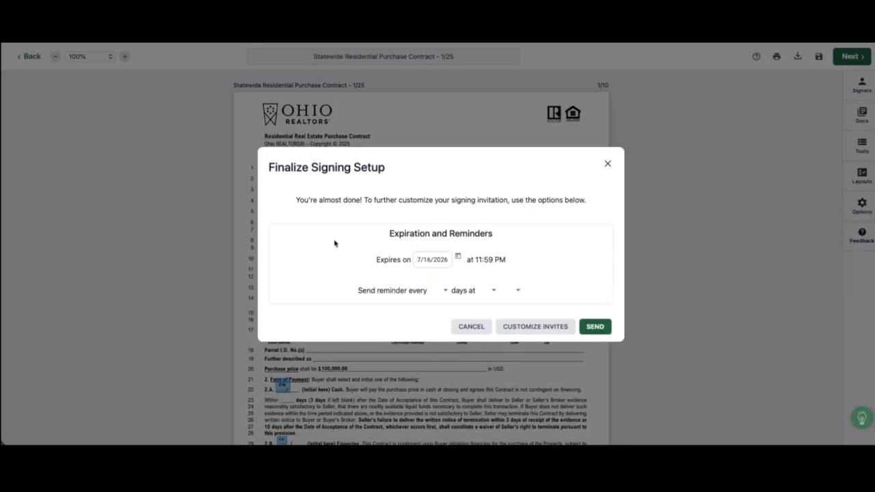
pyautogui.click(445, 294)
pyautogui.click(442, 294)
pyautogui.click(530, 327)
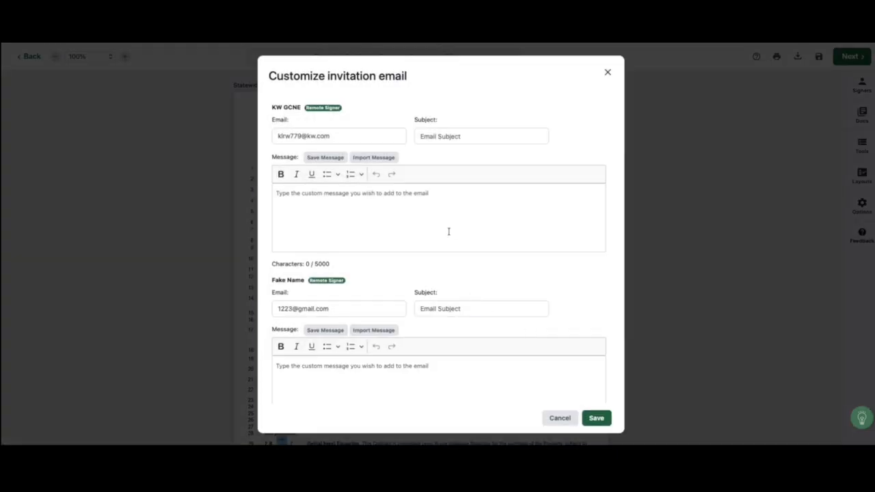
# Enter an email subject for the brokerage signer's invitation
pyautogui.click(450, 137)
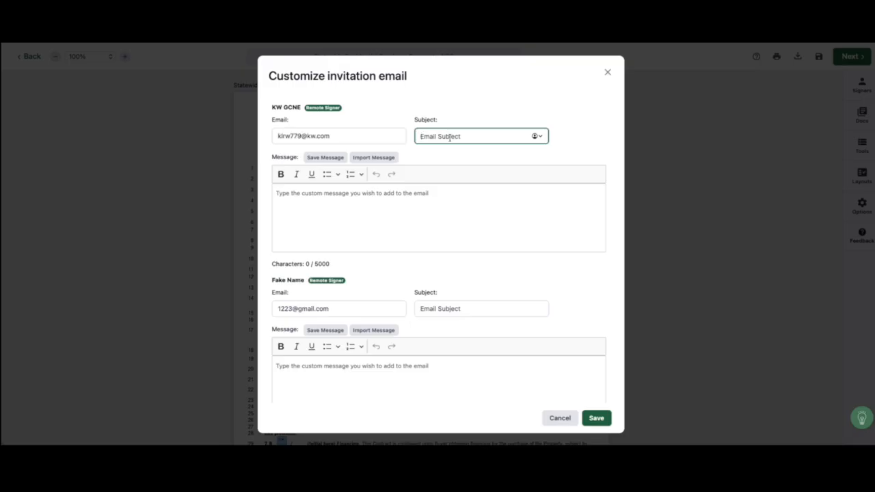
pyautogui.write('AZach Sign')
pyautogui.click(424, 135)
pyautogui.press('BackSpace')
# Set the buyer's invitation email subject to "Sign offer for 123 Main st"
pyautogui.scroll(-2, 427, 279)
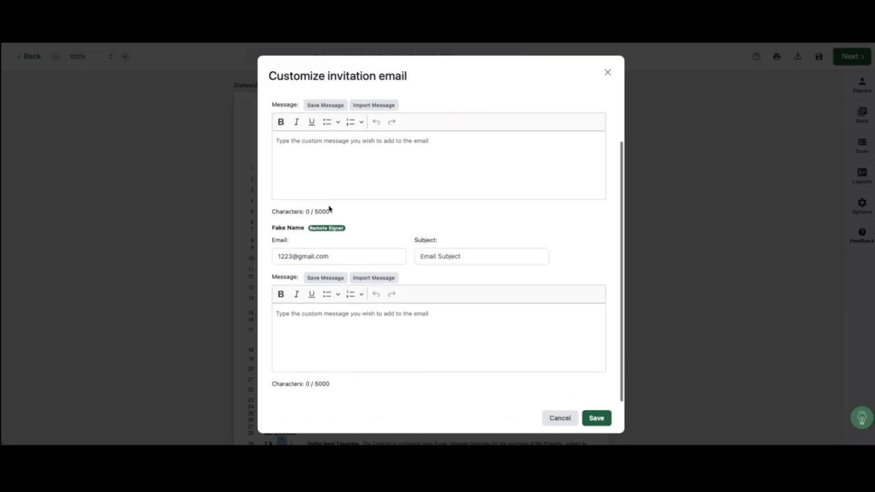
pyautogui.scroll(2, 347, 272)
pyautogui.scroll(-2, 358, 261)
pyautogui.click(445, 256)
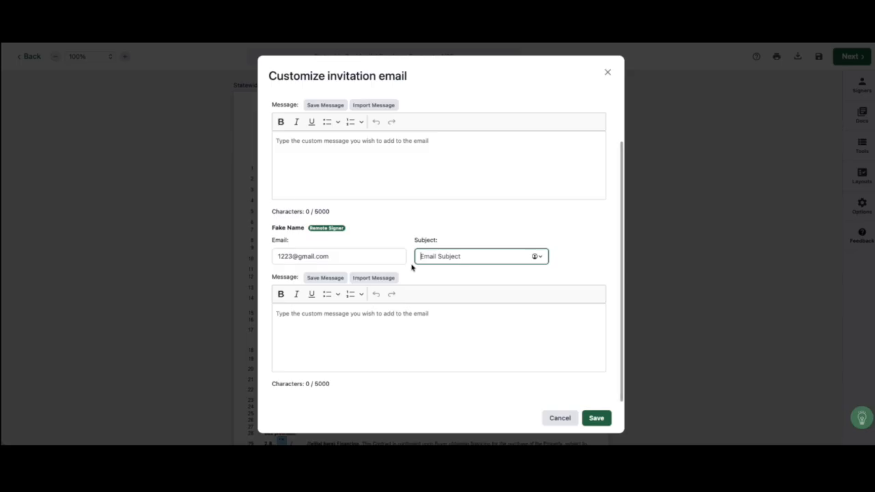
pyautogui.write('Sign offer for 123 Main st')
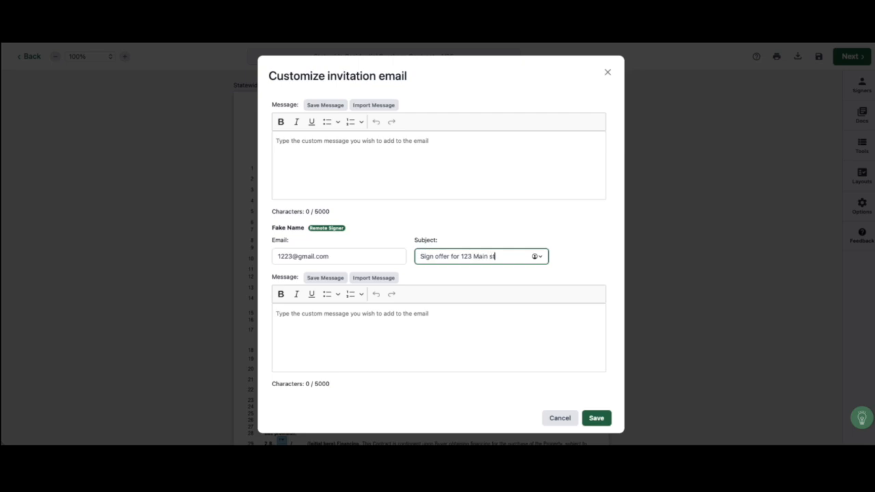
# Write the buyer's invitation message: "Please let me know if you have questions, before signing."
pyautogui.click(394, 337)
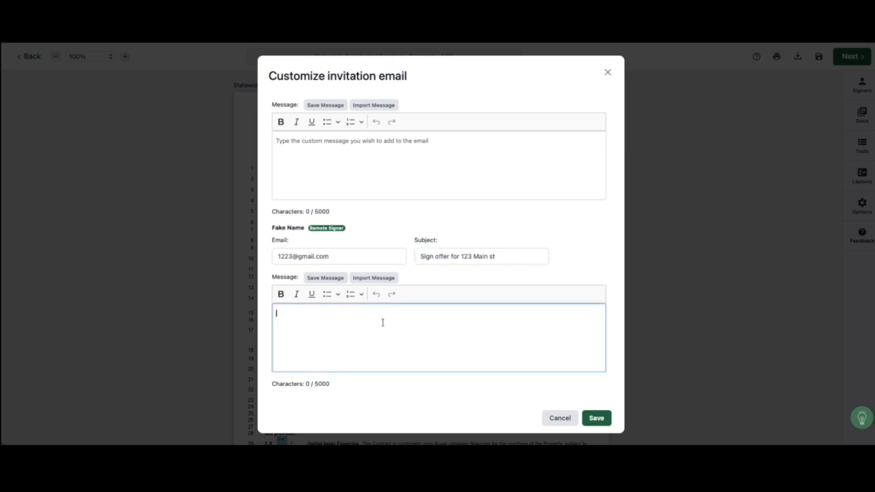
pyautogui.write('Please let me')
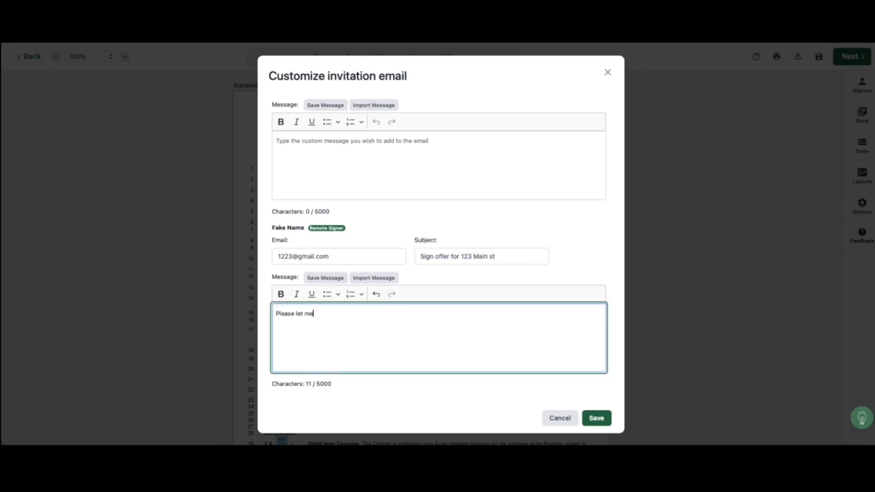
pyautogui.write(' know if you have questions, before signing.')
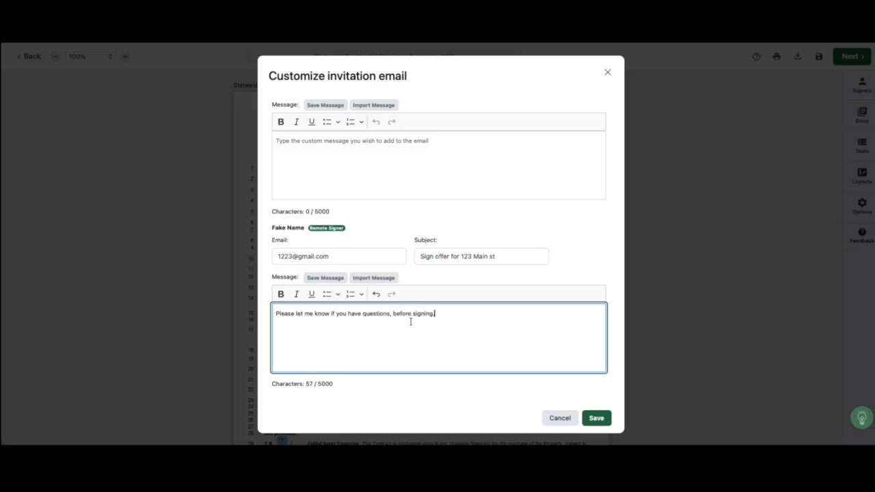
# Italicize and underline "before signing." in the buyer's message and save the invitation emails
pyautogui.moveTo(438, 315); pyautogui.dragTo(393, 315)
pyautogui.click(311, 294)
pyautogui.click(296, 294)
pyautogui.click(426, 365)
pyautogui.click(596, 418)
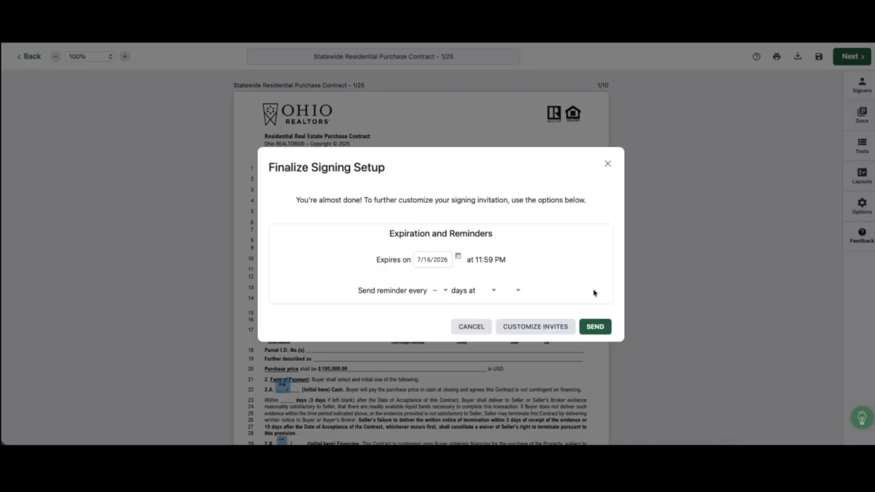
# Close the signing setup without sending and return to the transaction's signings list
pyautogui.click(608, 164)
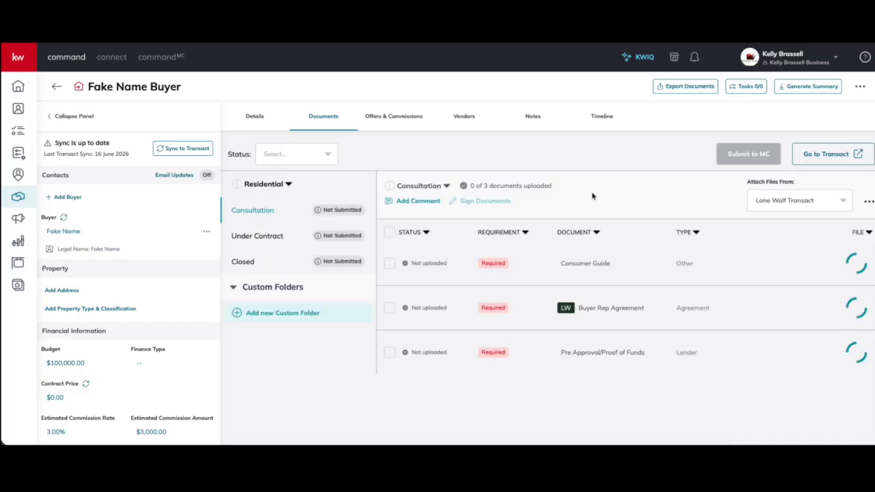
pyautogui.click(775, 262)
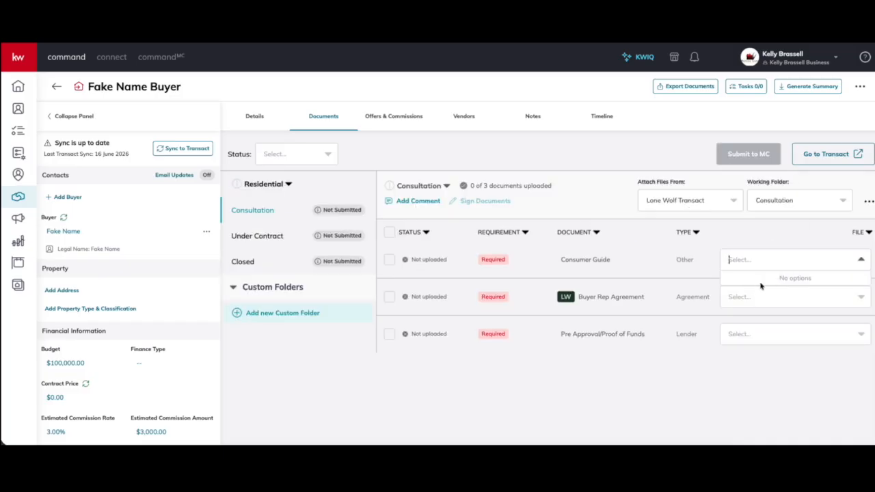
pyautogui.click(748, 258)
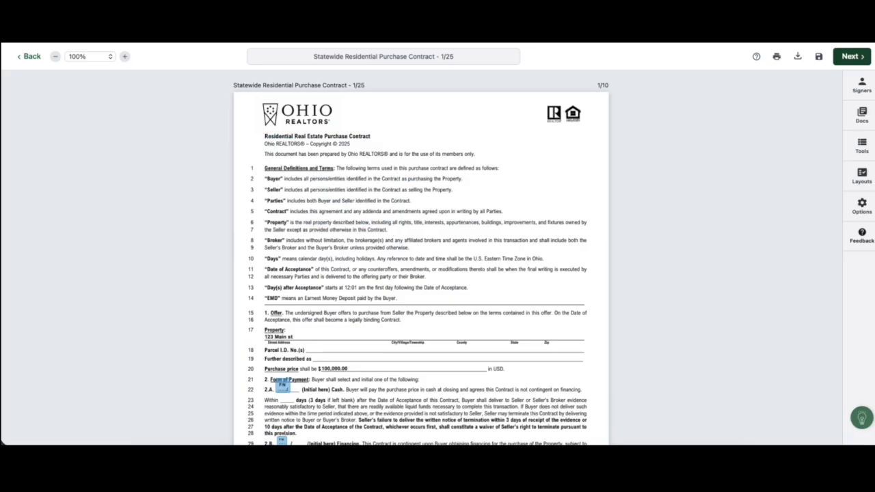
pyautogui.click(32, 56)
pyautogui.click(35, 74)
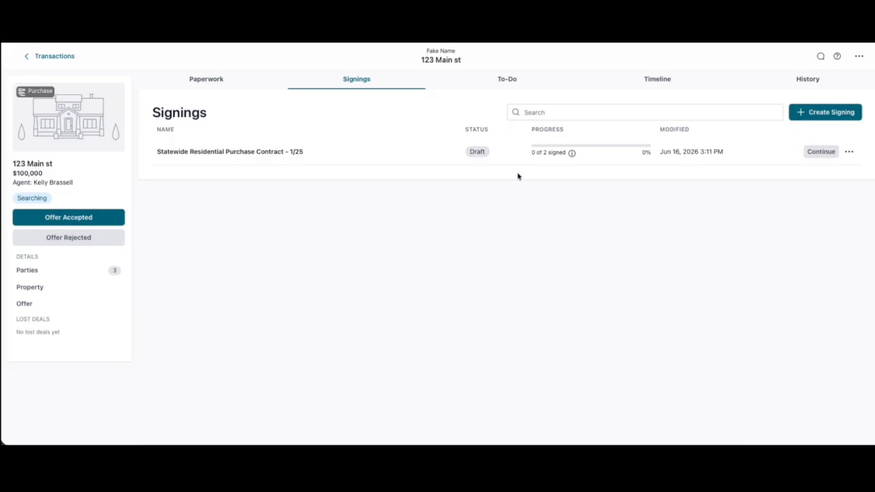
# Browse the transaction's To-Do, Timeline and History tabs and open its offer details
pyautogui.click(506, 80)
pyautogui.click(635, 83)
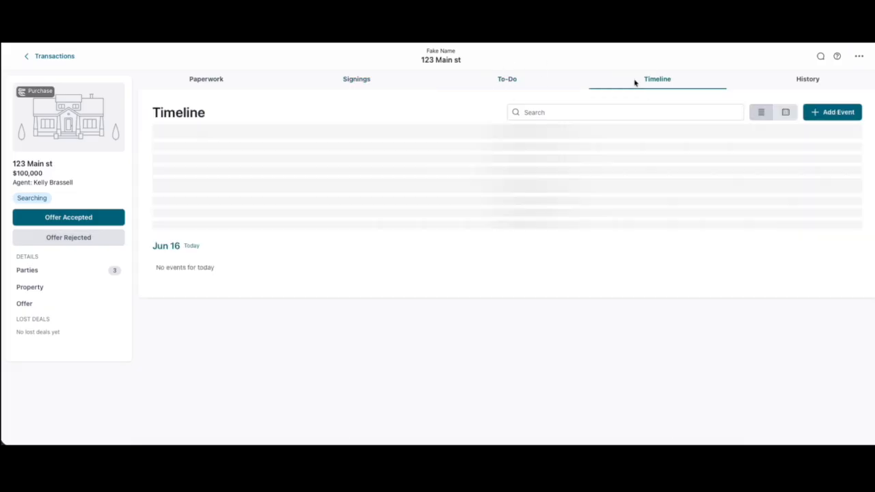
pyautogui.click(817, 81)
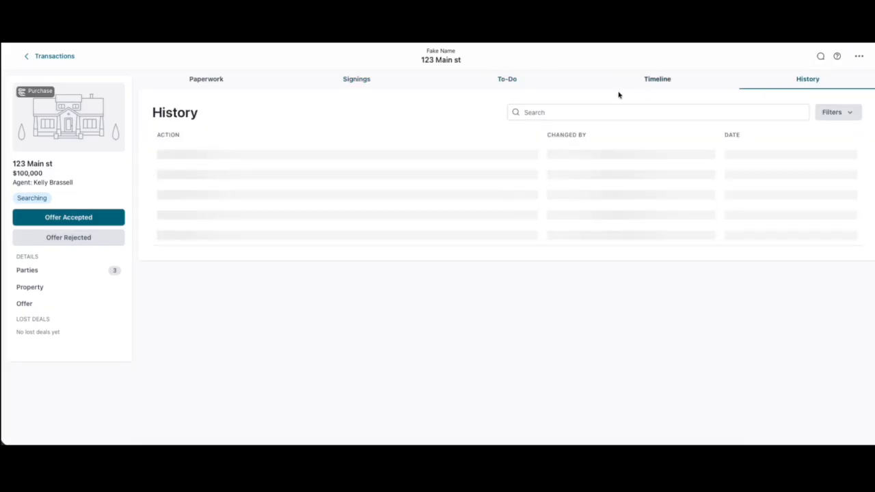
pyautogui.click(658, 83)
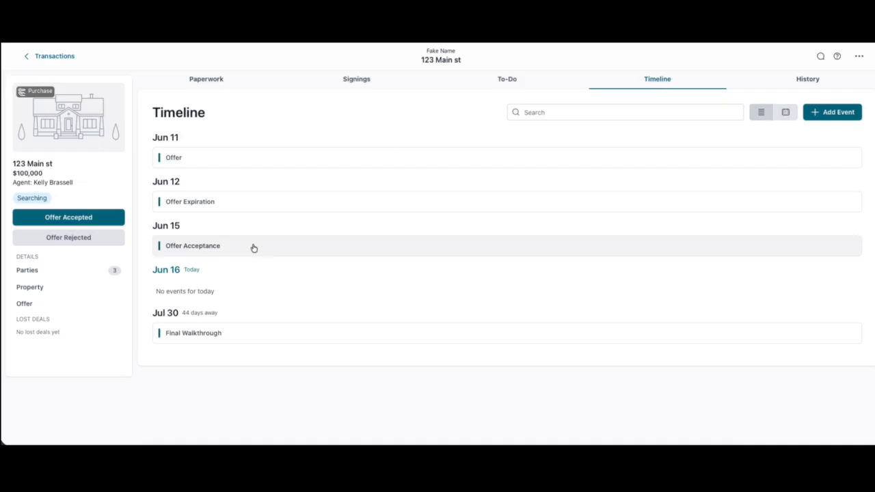
pyautogui.click(78, 305)
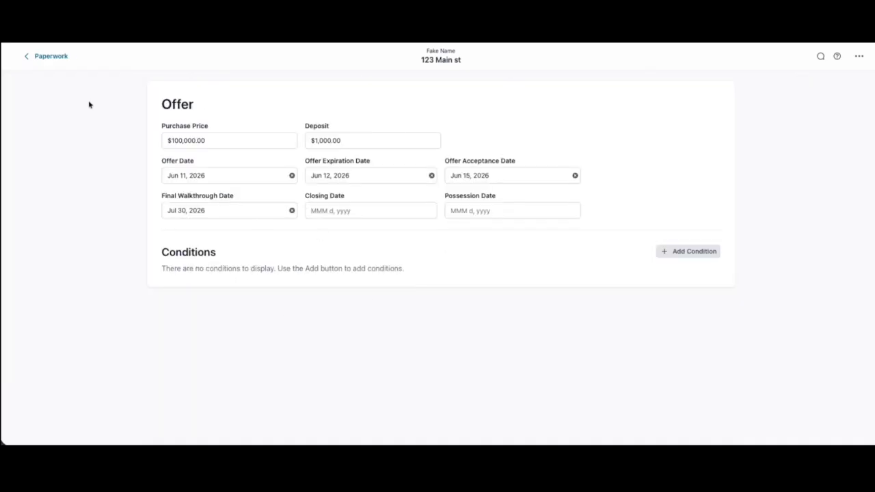
# Return to the office transactions list and browse the Signings and Templates sections
pyautogui.click(65, 56)
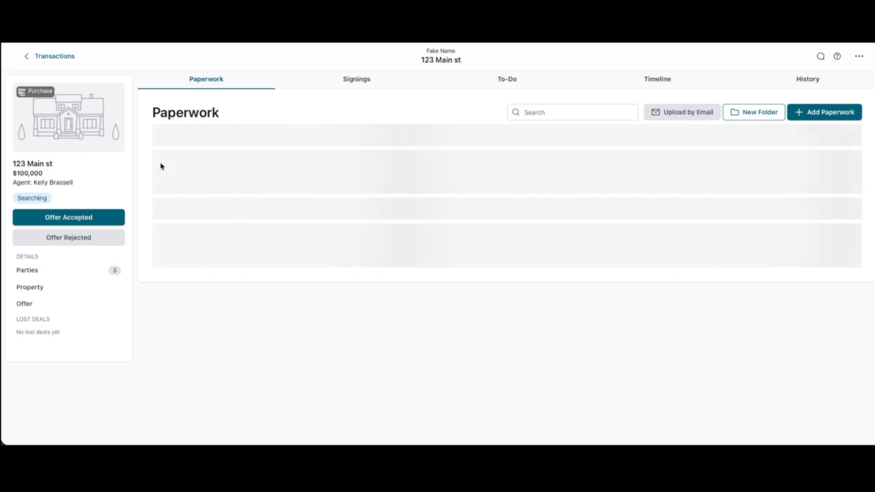
pyautogui.click(61, 61)
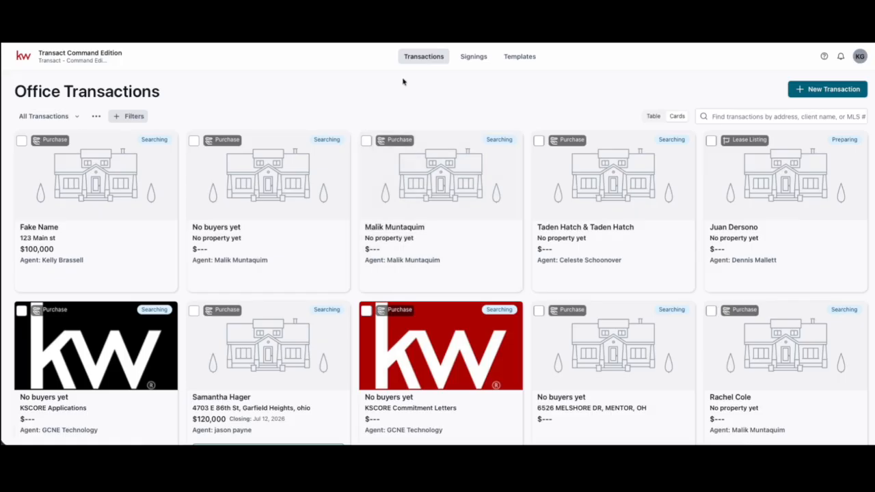
pyautogui.click(475, 59)
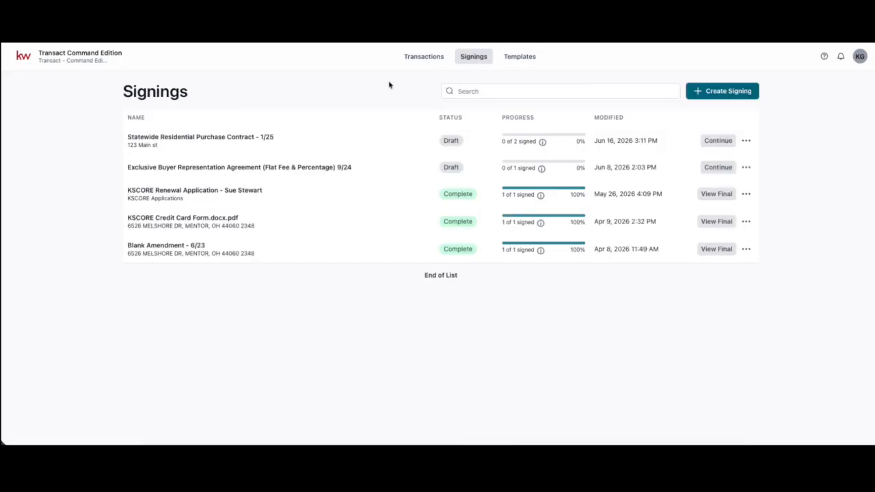
pyautogui.click(518, 60)
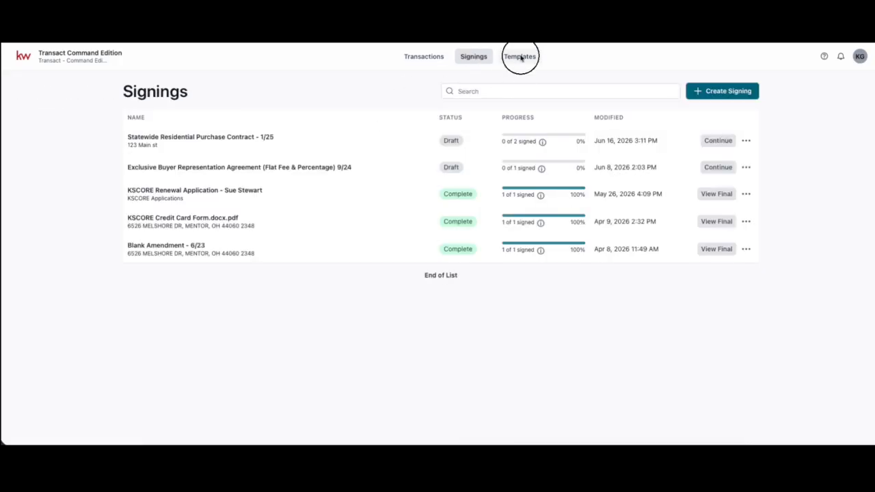